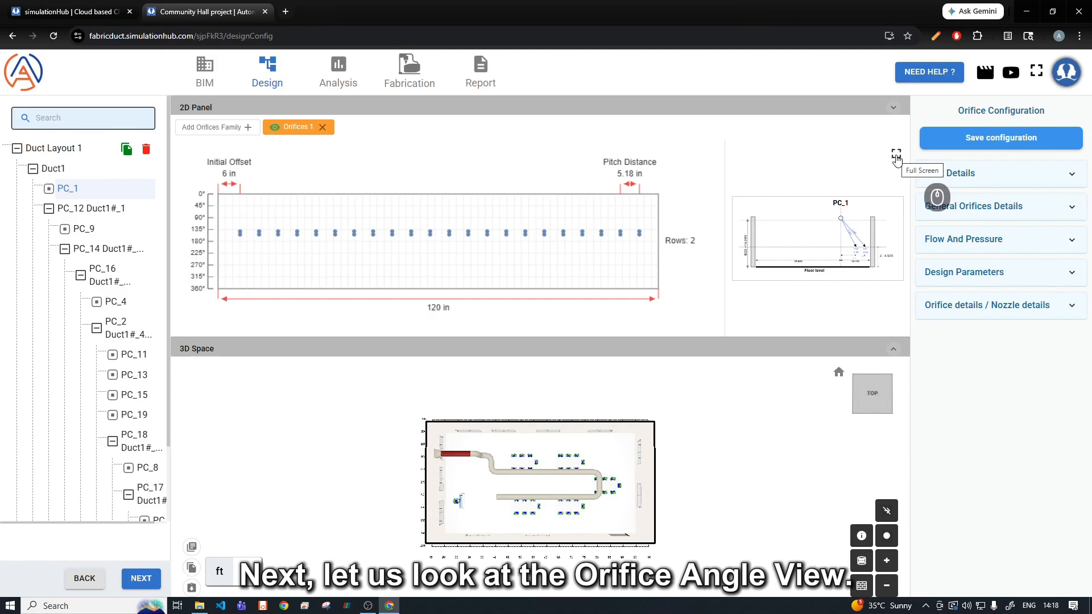
Step: Examine PC_1's orifice angle view in full screen and review its duct details
{"action": "left_click", "coordinate": [896, 156]}
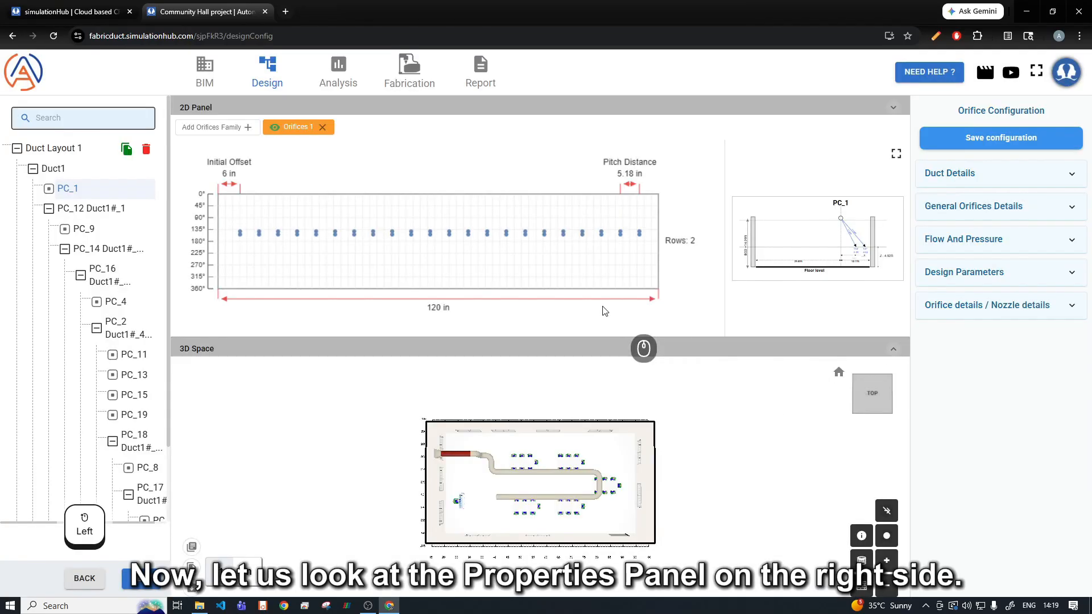
{"action": "left_click", "coordinate": [941, 180]}
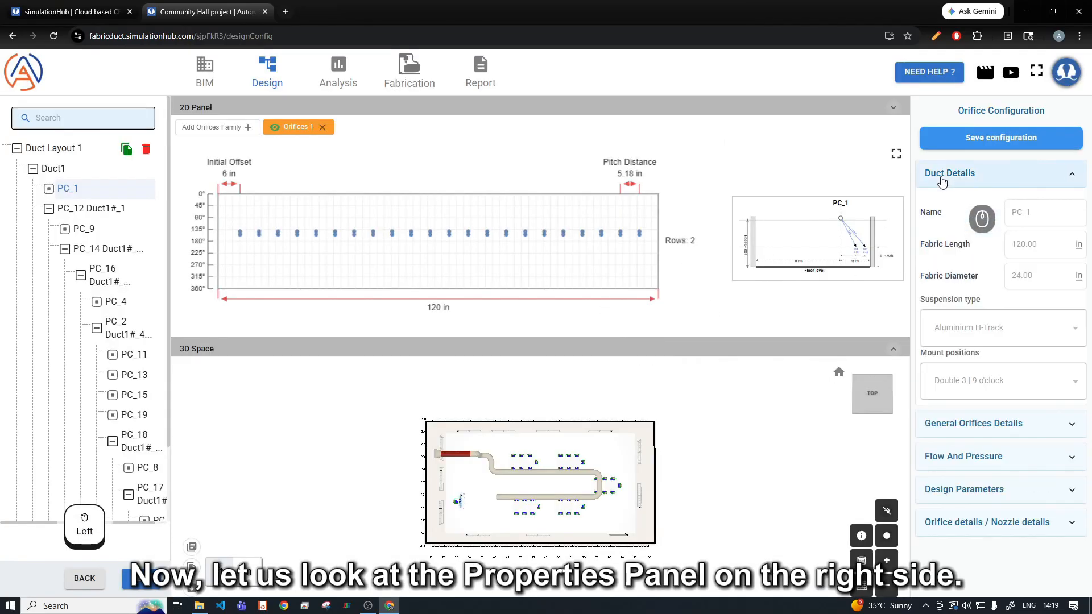
{"action": "left_click", "coordinate": [942, 179]}
Step: Change the colour of the Orifices 1 family to red in the general orifices details
{"action": "left_click", "coordinate": [952, 206]}
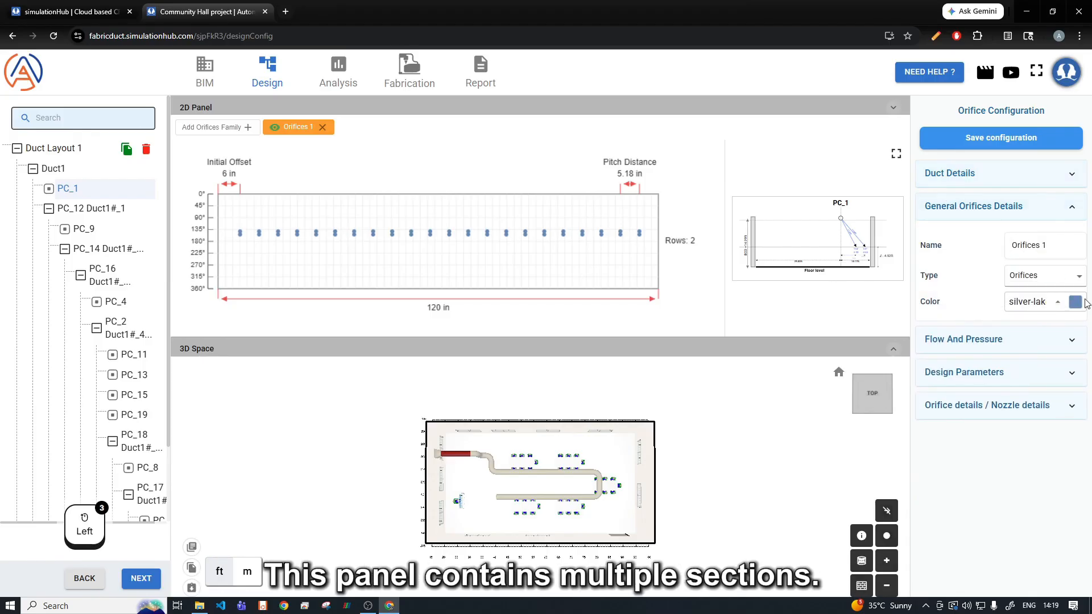
{"action": "left_click", "coordinate": [1053, 305]}
{"action": "left_click", "coordinate": [993, 210]}
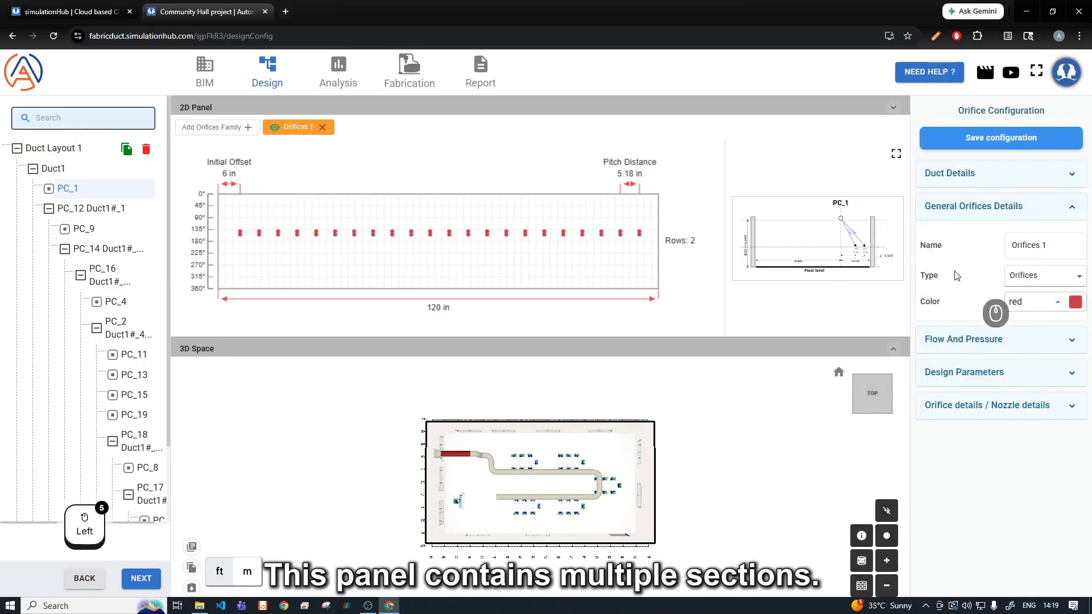
{"action": "left_click", "coordinate": [975, 207]}
Step: Review the component flowrate and static pressure settings of duct piece PC_1
{"action": "left_click", "coordinate": [977, 240]}
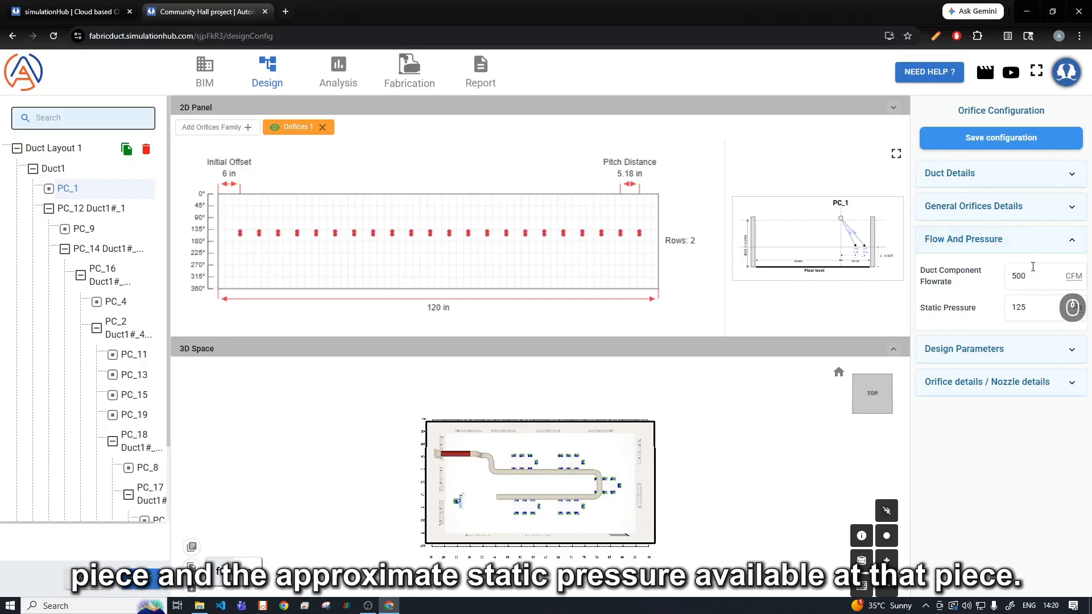
{"action": "double_click", "coordinate": [1012, 276]}
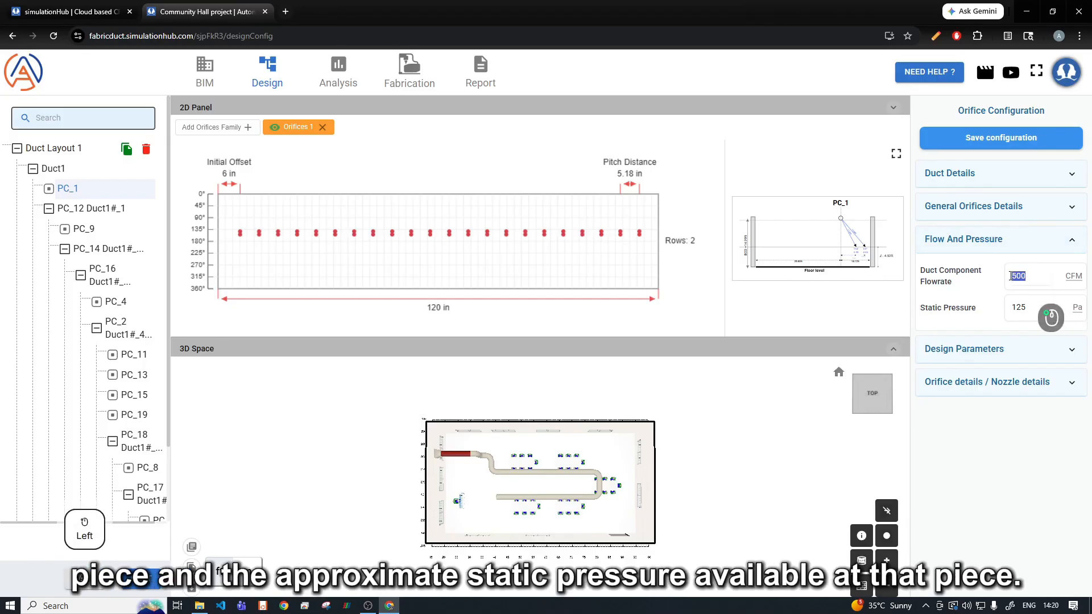
{"action": "left_click", "coordinate": [982, 250]}
Step: Set the Orifices 1 family to 500 CFM, 200 fpm end air velocity, 13 ft air throw and 4 rows at 180, 160, 200 and 220 degrees
{"action": "left_click", "coordinate": [974, 276]}
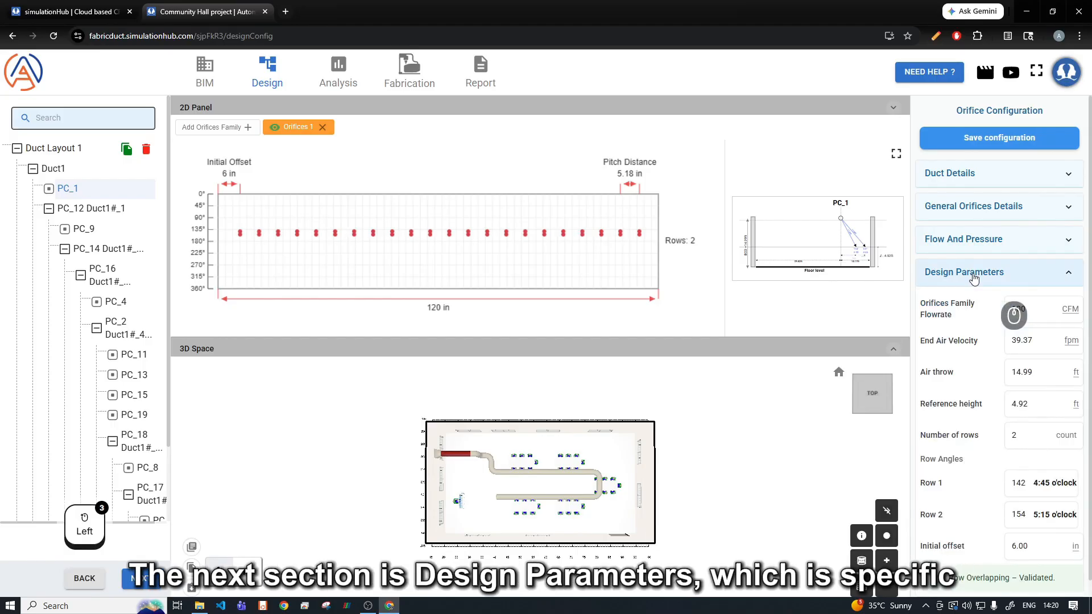
{"action": "left_click_drag", "start_coordinate": [1038, 312], "coordinate": [981, 306]}
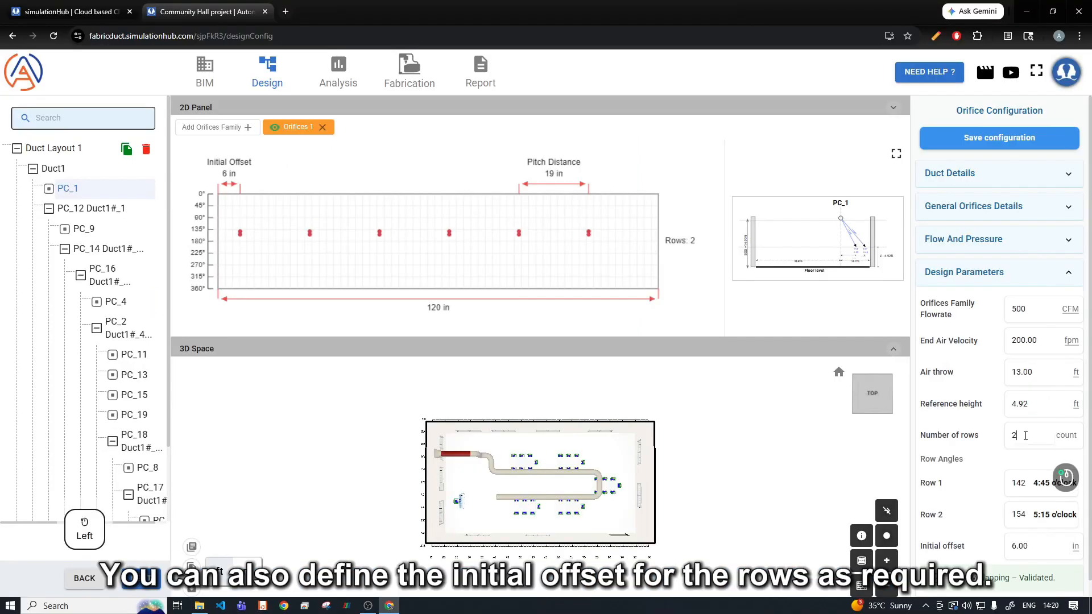
{"action": "key", "text": "Tab"}
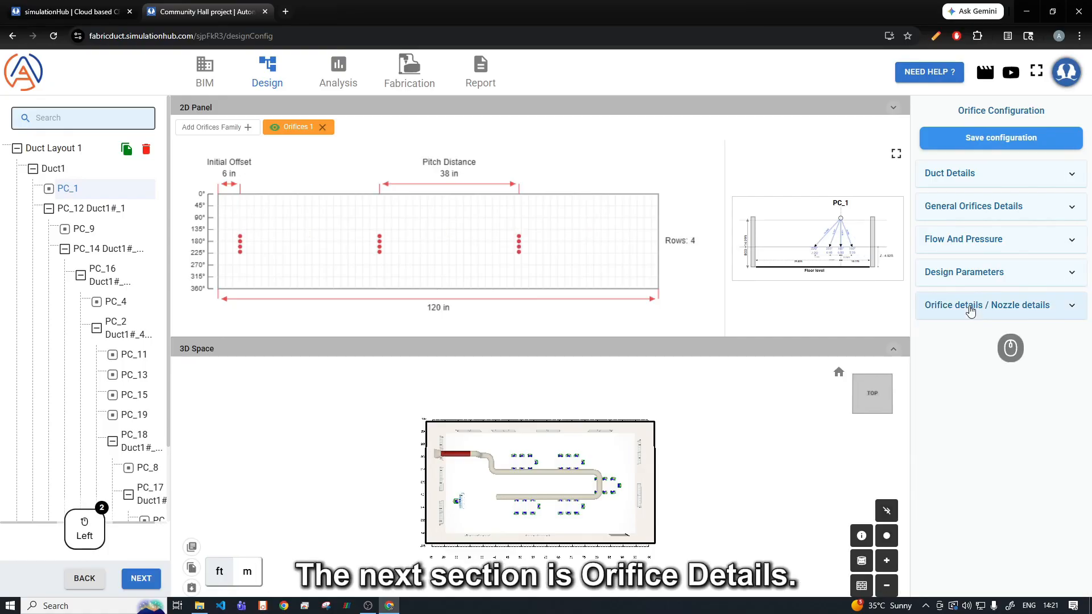
Step: Review the orifice details, switching the calculation method to Manual and back to Auto
{"action": "left_click", "coordinate": [967, 306]}
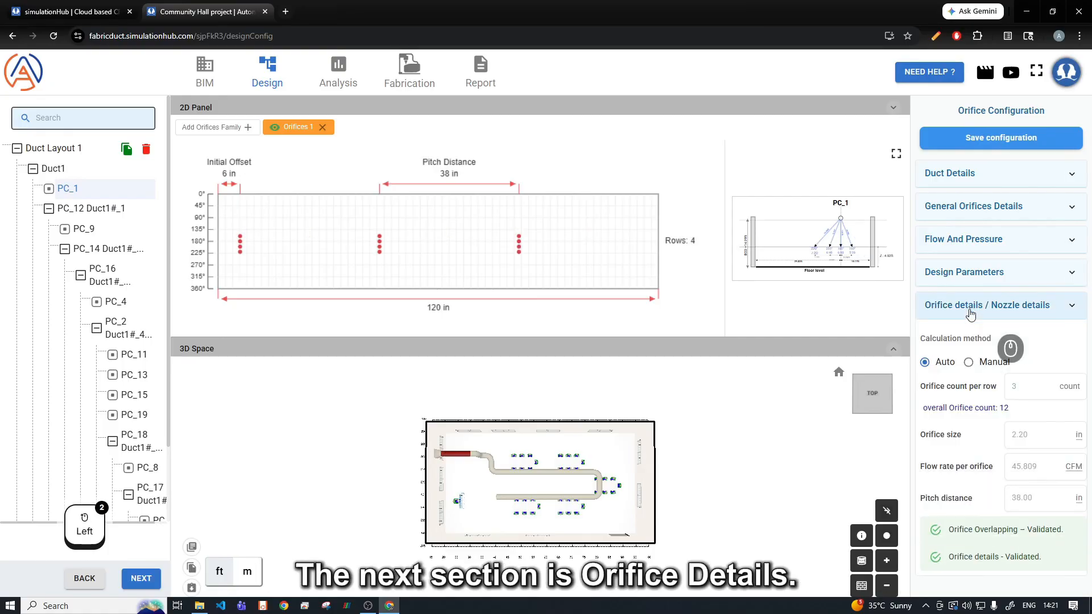
{"action": "scroll", "coordinate": [956, 335], "scroll_direction": "down", "scroll_amount": 1}
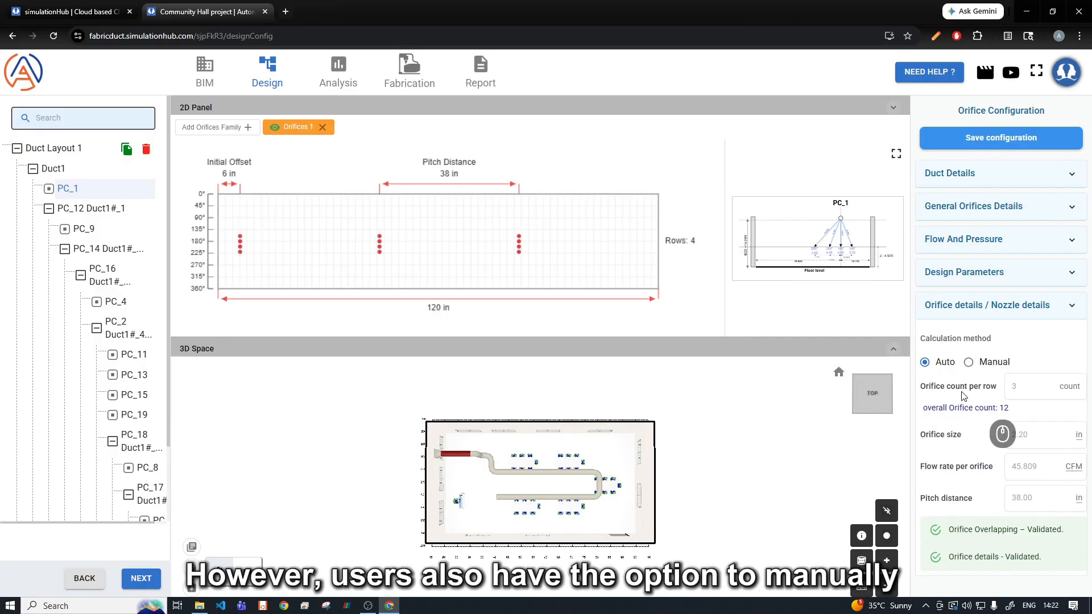
{"action": "left_click", "coordinate": [968, 362]}
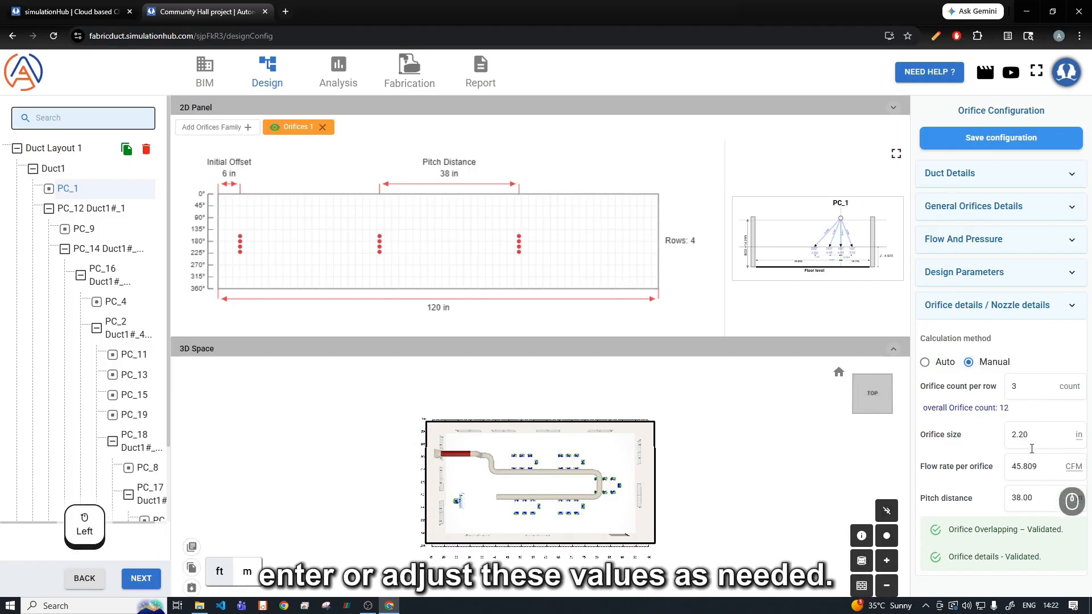
{"action": "left_click", "coordinate": [925, 362]}
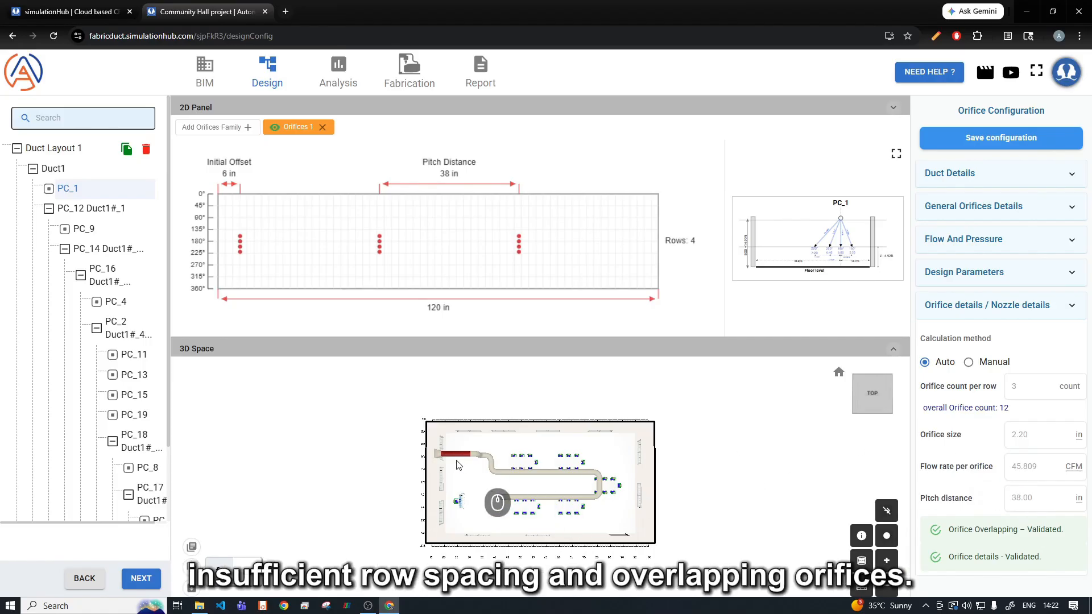
{"action": "left_click", "coordinate": [990, 305]}
Step: Set the flowrate of the Orifices 1 family to 250 CFM in the design parameters
{"action": "left_click", "coordinate": [996, 272]}
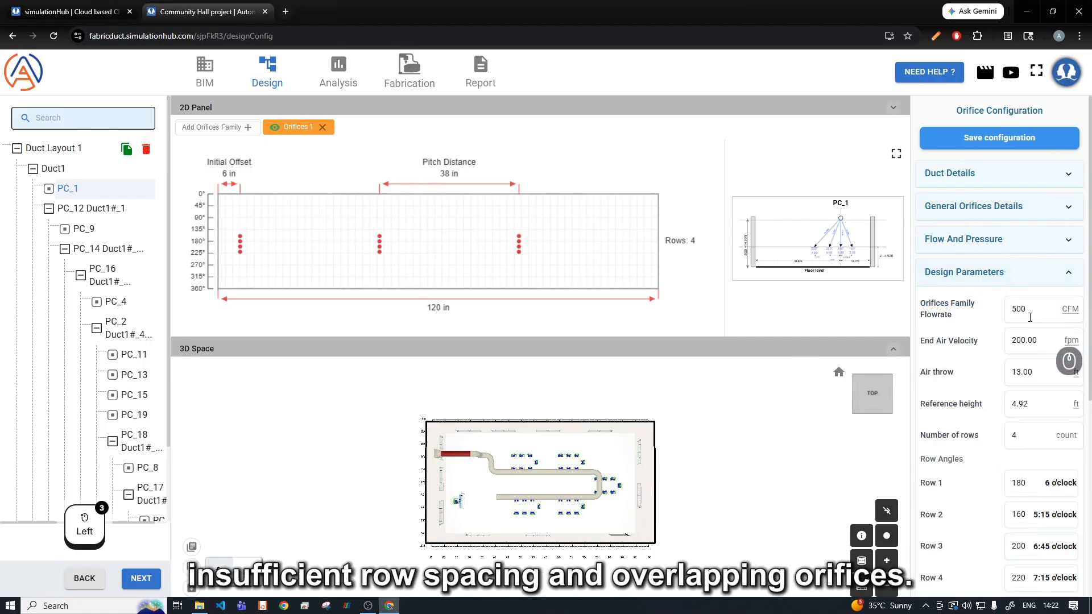
{"action": "left_click_drag", "start_coordinate": [1035, 309], "coordinate": [985, 317]}
{"action": "type", "text": "250"}
{"action": "left_click", "coordinate": [798, 310]}
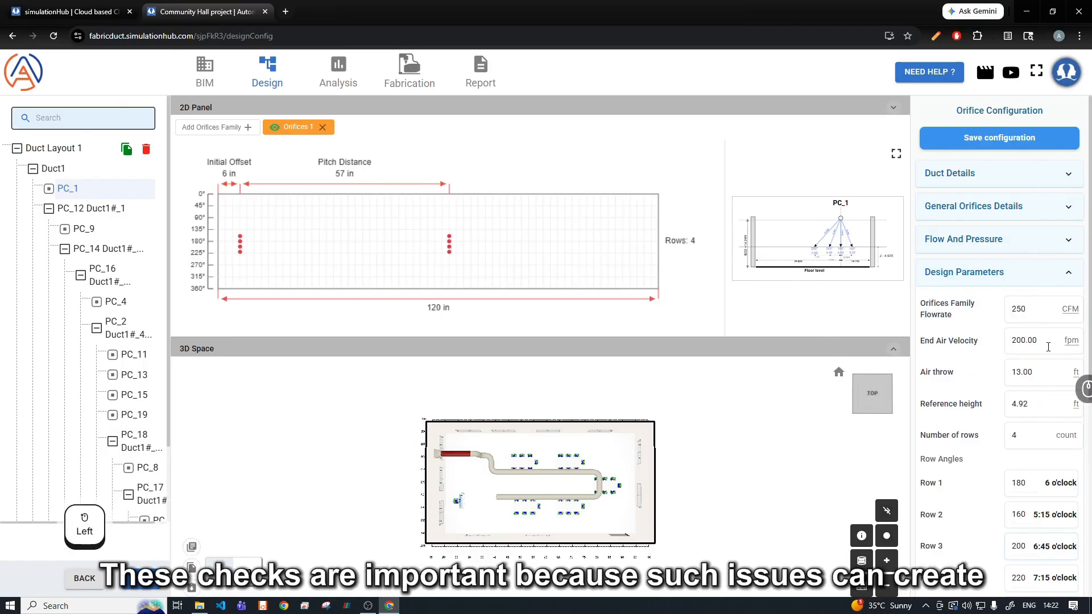
Step: Set PC_1's duct component flowrate to 1000 CFM and the Orifices 1 family flowrate to 500 CFM
{"action": "left_click", "coordinate": [995, 240]}
{"action": "left_click_drag", "start_coordinate": [1036, 277], "coordinate": [997, 279]}
{"action": "type", "text": "1000"}
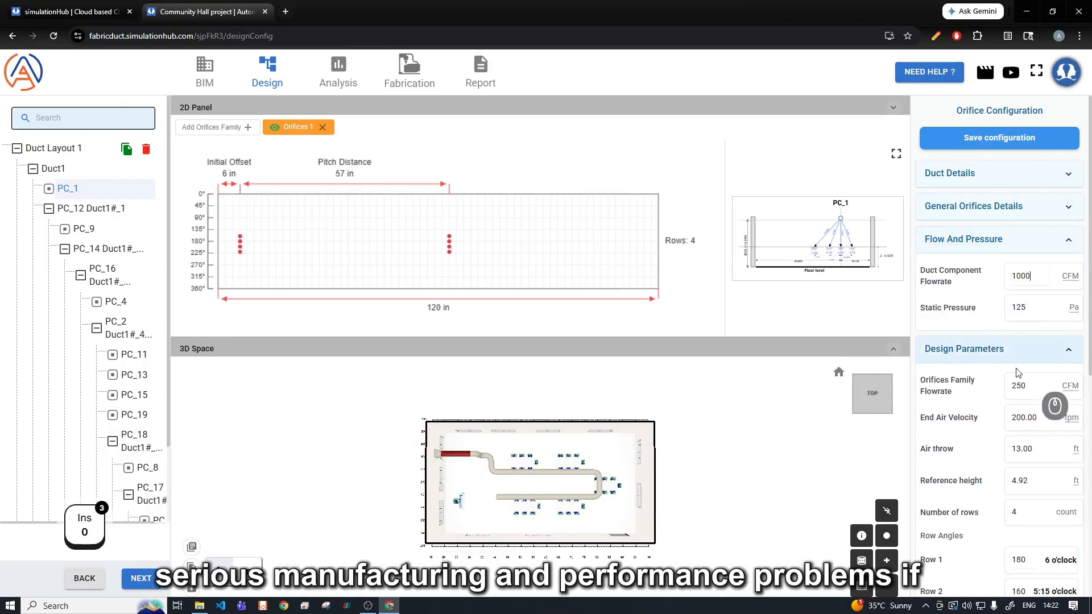
{"action": "left_click_drag", "start_coordinate": [1036, 386], "coordinate": [1005, 392]}
{"action": "type", "text": "500"}
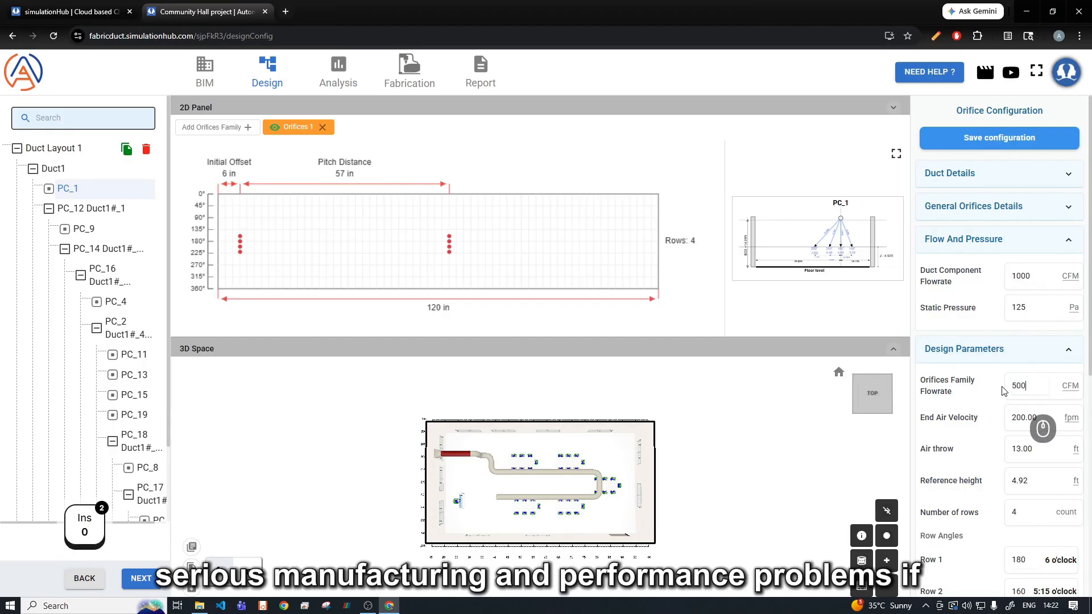
{"action": "left_click", "coordinate": [973, 400]}
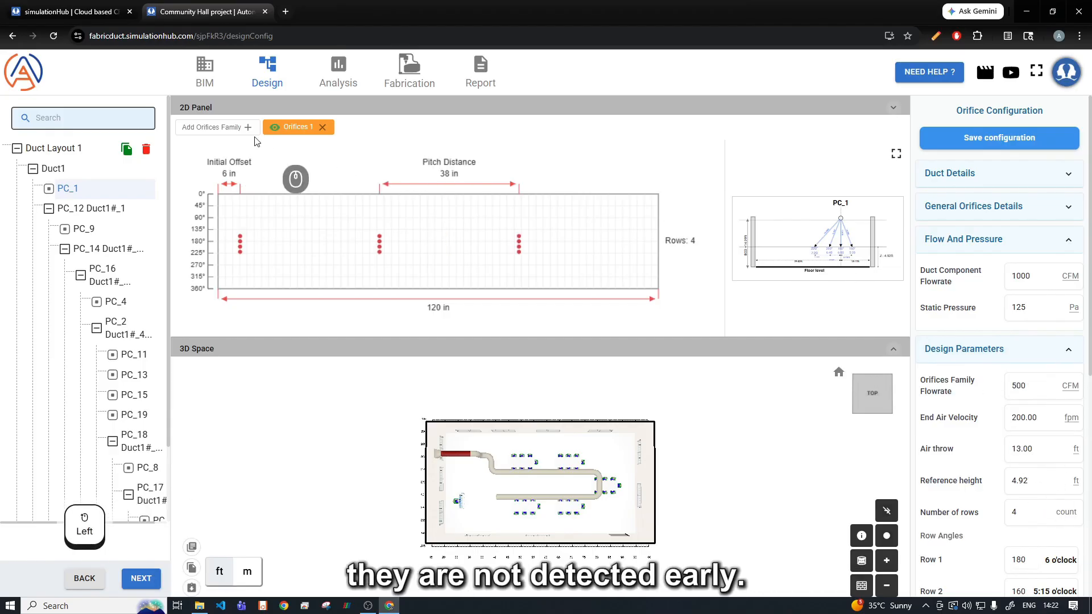
Step: Reduce the Orifices 1 family to 2 rows and set the Row 1 angle to 220 degrees
{"action": "scroll", "coordinate": [1037, 432], "scroll_direction": "down", "scroll_amount": 3}
{"action": "scroll", "coordinate": [1041, 441], "scroll_direction": "up", "scroll_amount": 3}
{"action": "scroll", "coordinate": [1047, 492], "scroll_direction": "down", "scroll_amount": 1}
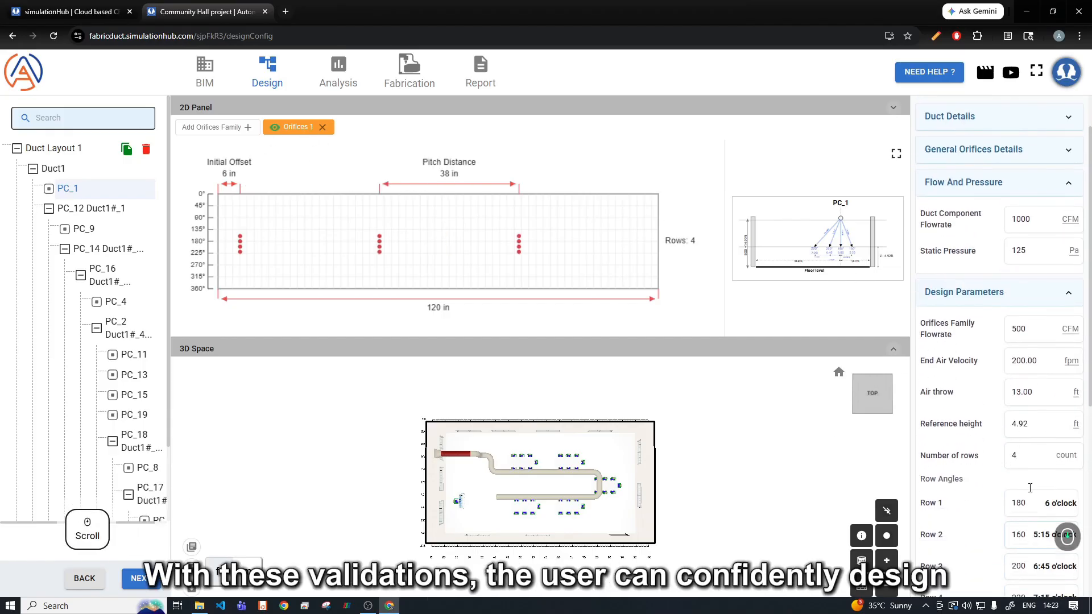
{"action": "left_click_drag", "start_coordinate": [1036, 457], "coordinate": [1002, 458]}
{"action": "type", "text": "2"}
{"action": "left_click_drag", "start_coordinate": [1028, 503], "coordinate": [987, 508]}
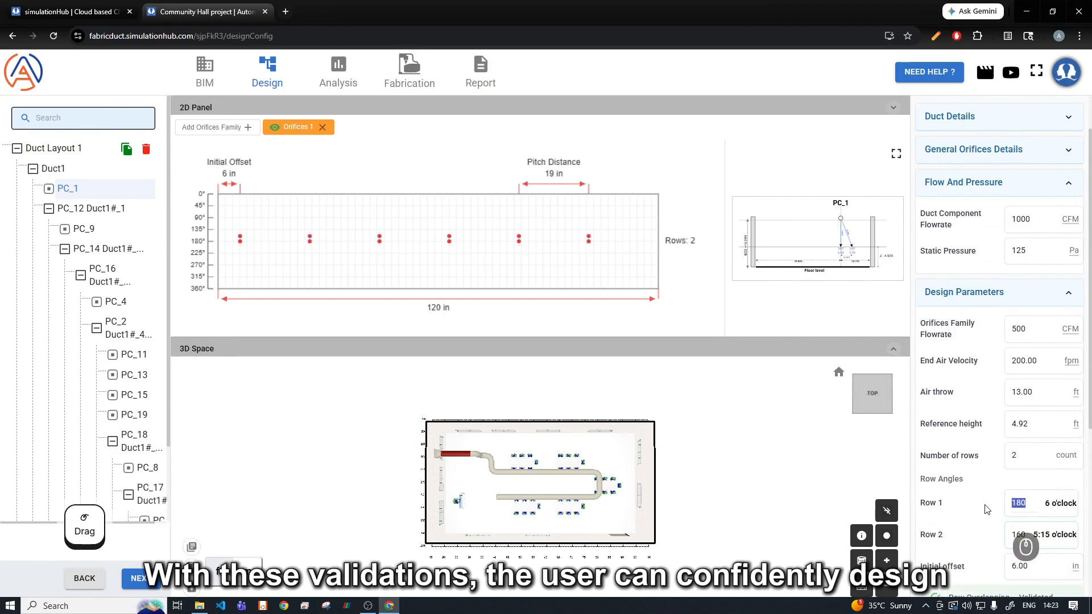
{"action": "type", "text": "220"}
{"action": "key", "text": "Tab"}
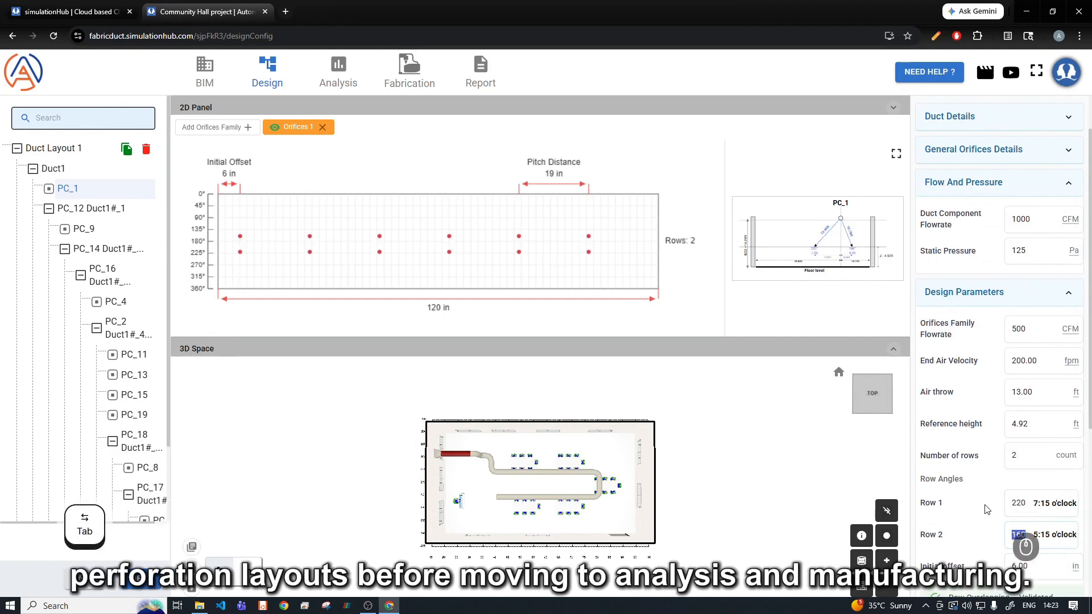
Step: Set the Row 2 angle of Orifices 1 to 240 degrees and correct it to 140 degrees
{"action": "type", "text": "240"}
{"action": "left_click", "coordinate": [998, 485]}
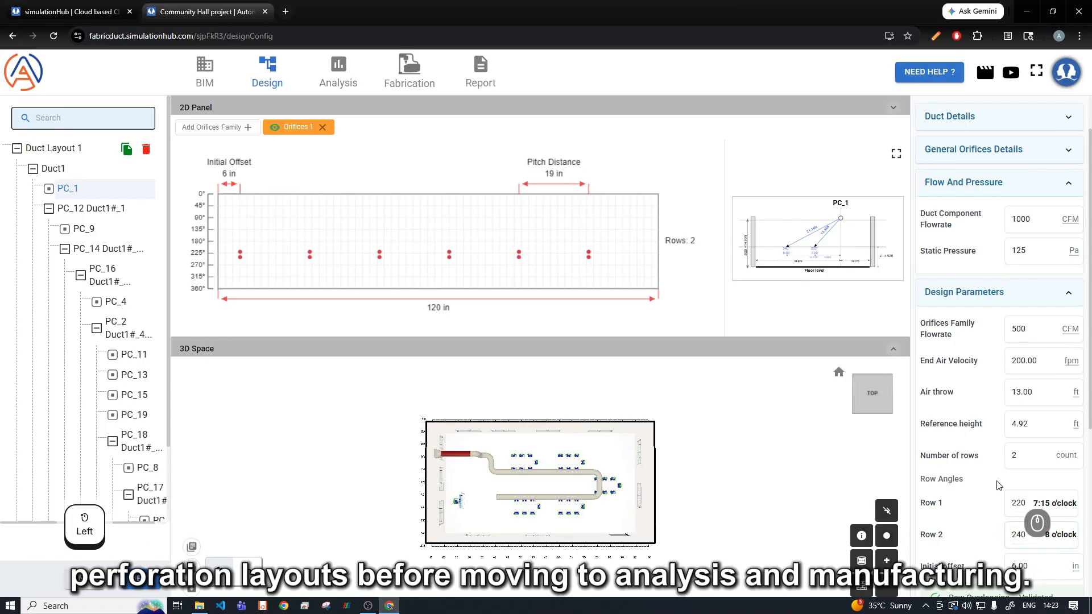
{"action": "left_click_drag", "start_coordinate": [1033, 513], "coordinate": [1006, 541]}
{"action": "type", "text": "14"}
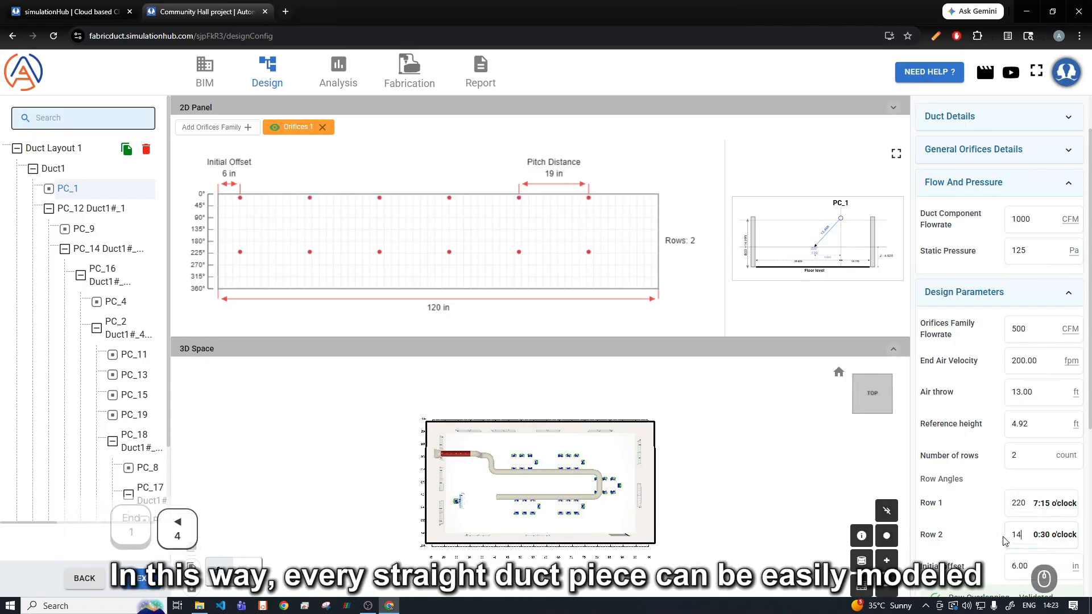
{"action": "type", "text": "0"}
Step: Add a second orifices family to PC_1 with a flowrate of 500 CFM and an end air velocity of 200 fpm
{"action": "left_click", "coordinate": [248, 128]}
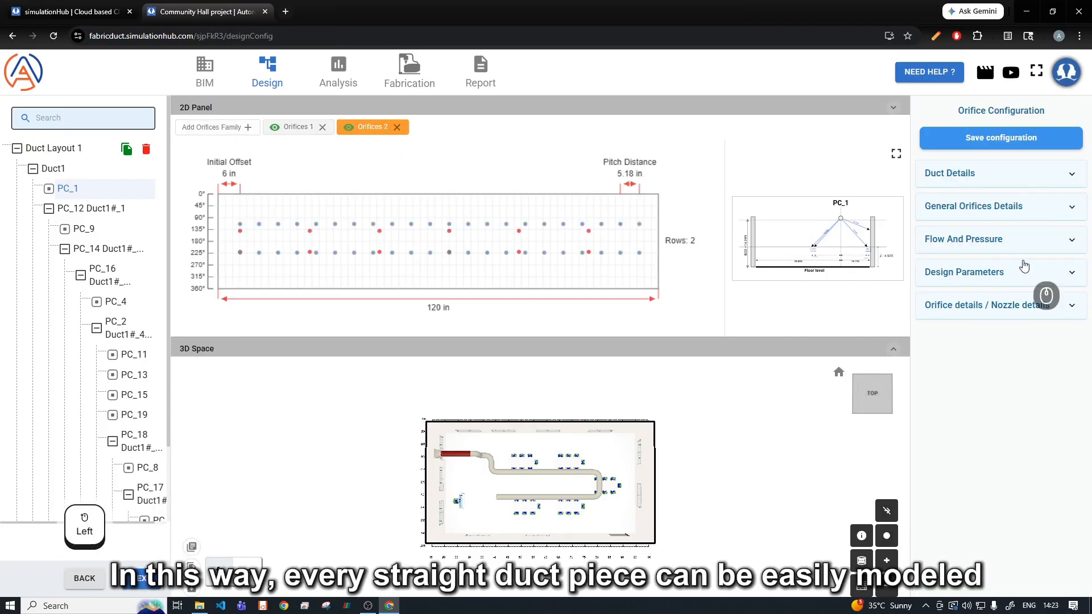
{"action": "left_click", "coordinate": [994, 309]}
{"action": "left_click", "coordinate": [984, 279]}
{"action": "left_click_drag", "start_coordinate": [1027, 311], "coordinate": [1008, 313]}
{"action": "type", "text": "500"}
{"action": "key", "text": "Tab"}
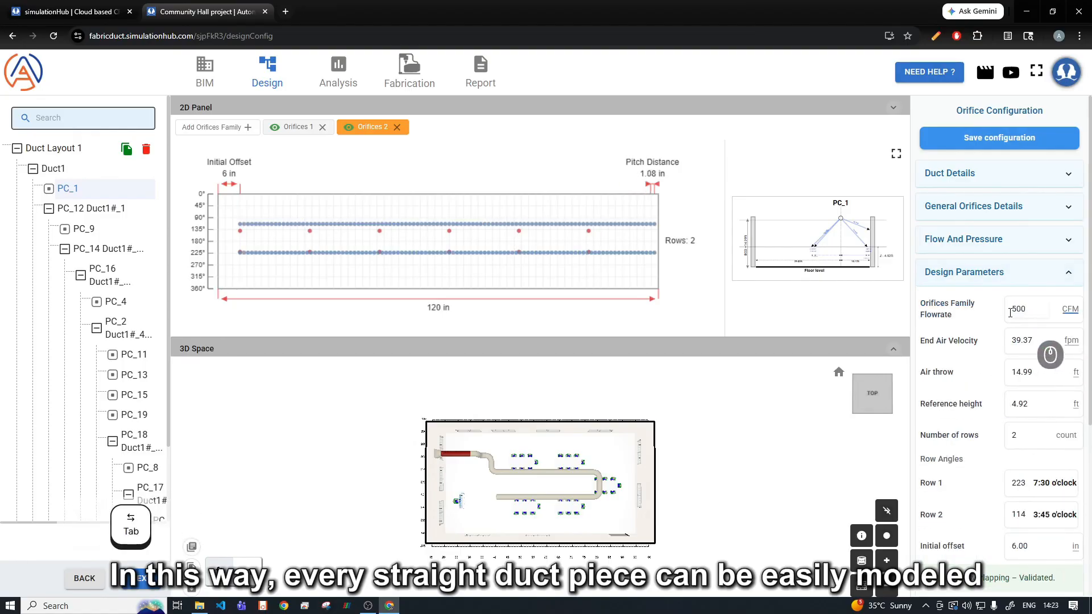
{"action": "type", "text": "200"}
{"action": "key", "text": "Tab"}
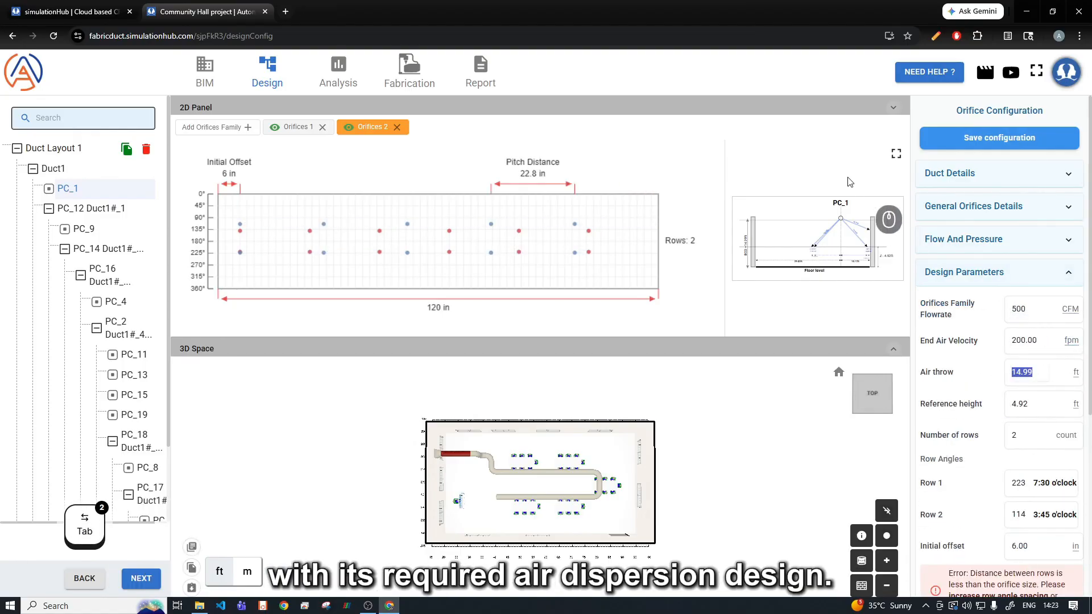
Step: Give the second orifices family a 10 ft air throw and a single row at 180 degrees, and check its orifice details
{"action": "type", "text": "10"}
{"action": "key", "text": "Tab"}
{"action": "key", "text": "Tab"}
{"action": "type", "text": "1"}
{"action": "key", "text": "Tab"}
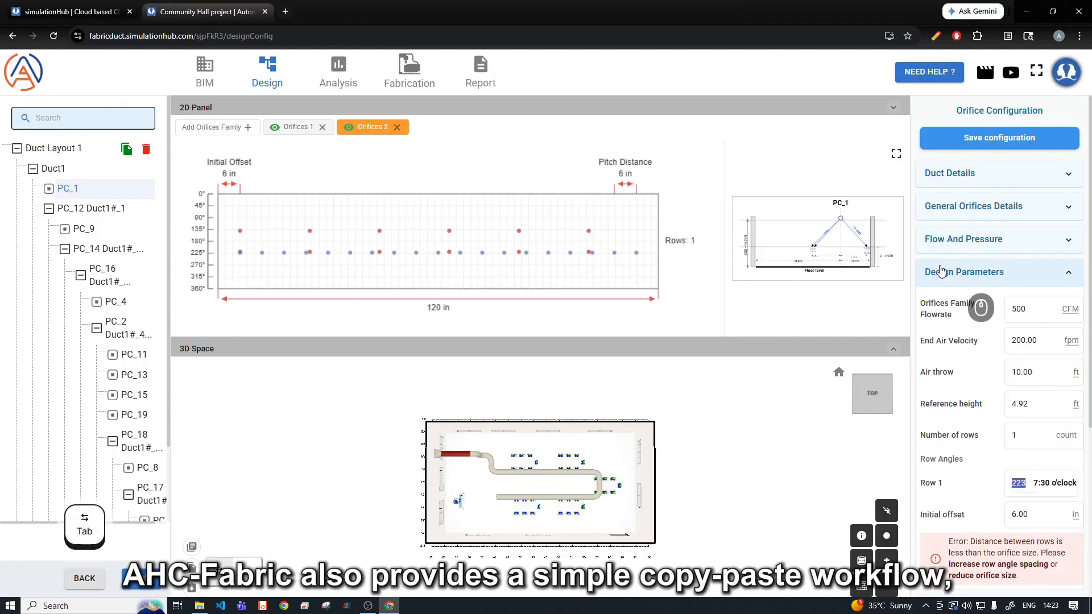
{"action": "type", "text": "180"}
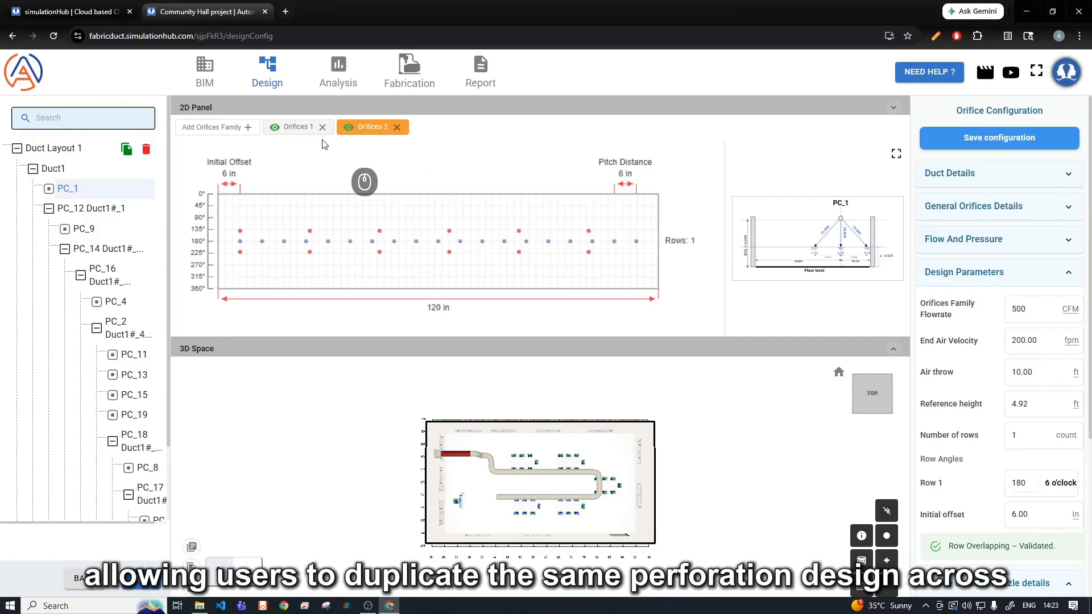
{"action": "scroll", "coordinate": [949, 472], "scroll_direction": "down", "scroll_amount": 1}
{"action": "scroll", "coordinate": [949, 474], "scroll_direction": "down", "scroll_amount": 4}
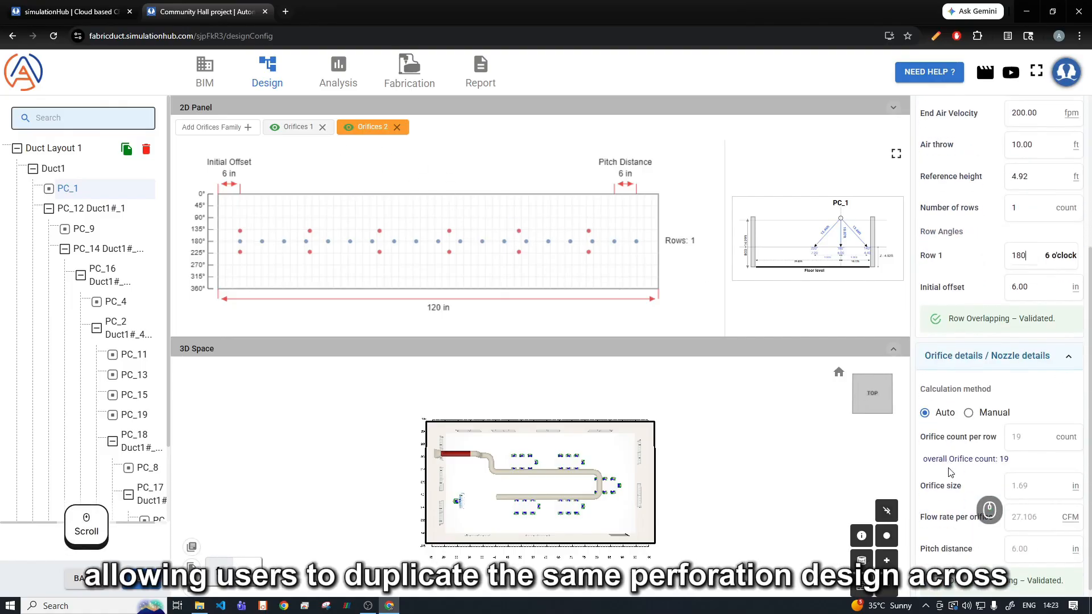
{"action": "scroll", "coordinate": [473, 479], "scroll_direction": "up", "scroll_amount": 5}
Step: Try to copy PC_1's orifice configuration and paste it onto duct piece PC_11 in the 3D space
{"action": "left_click_drag", "start_coordinate": [424, 458], "coordinate": [410, 373]}
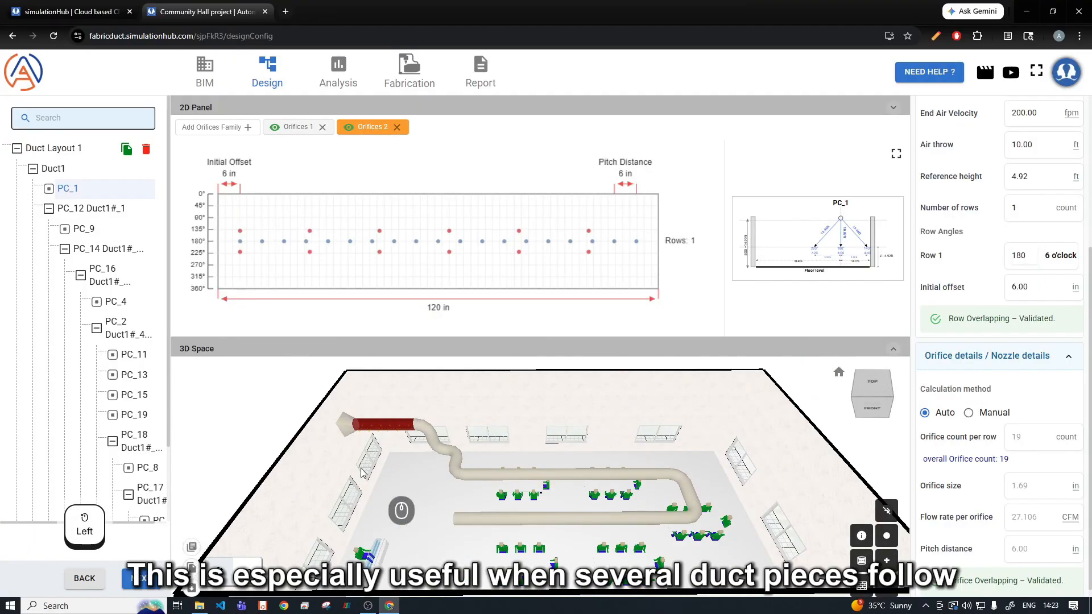
{"action": "scroll", "coordinate": [402, 429], "scroll_direction": "up", "scroll_amount": 3}
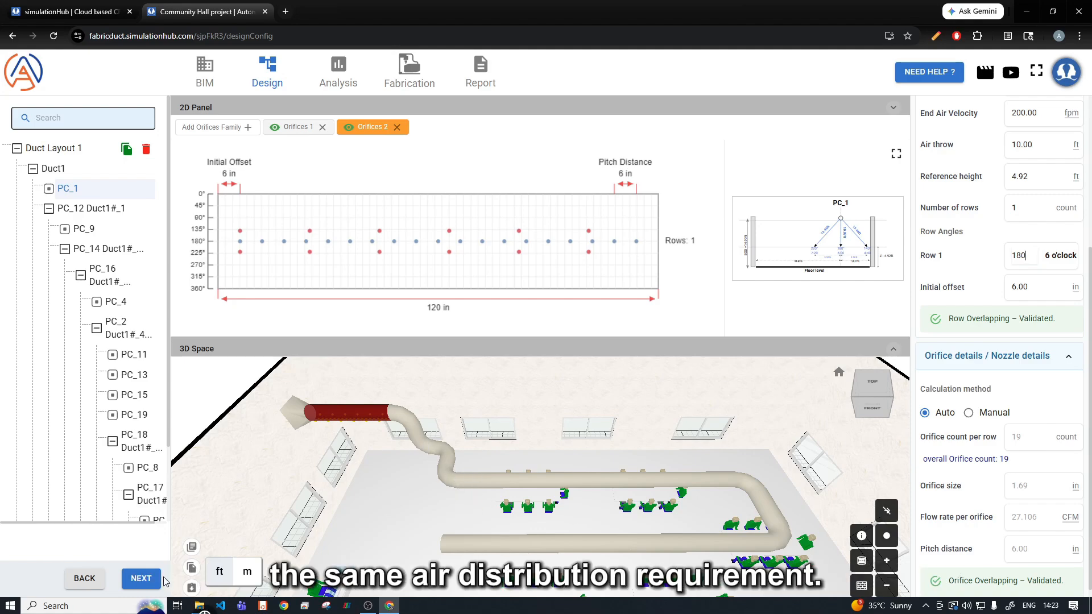
{"action": "left_click", "coordinate": [192, 567]}
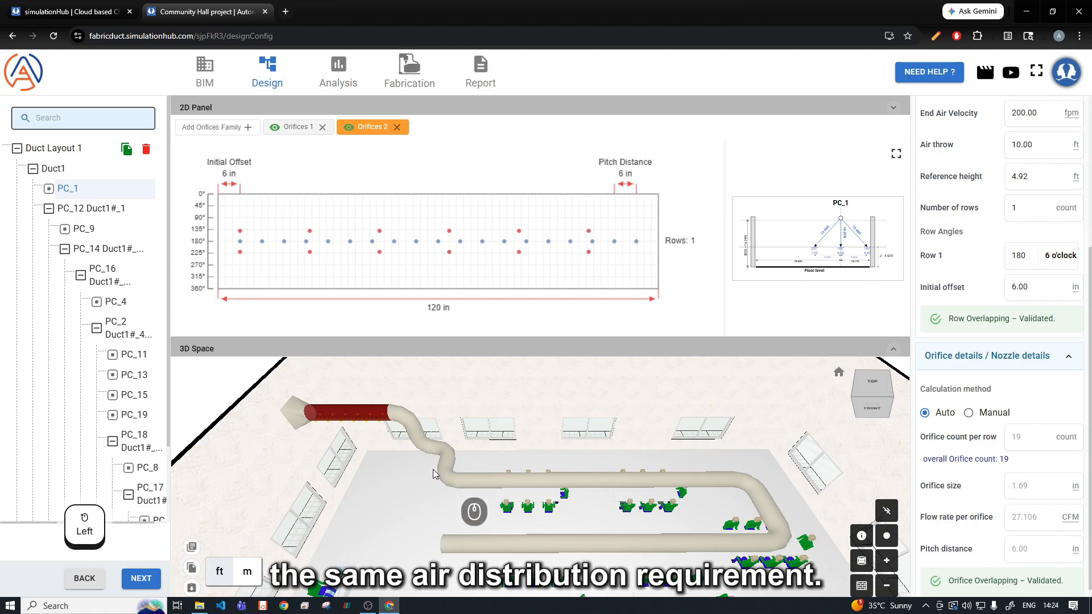
{"action": "left_click", "coordinate": [191, 589]}
{"action": "left_click", "coordinate": [473, 483]}
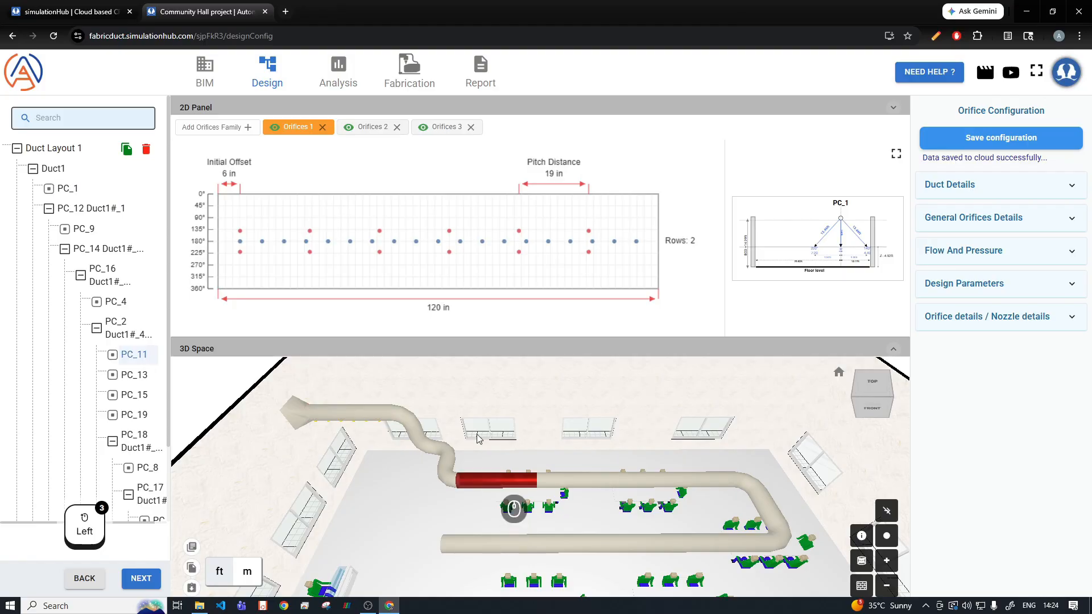
Step: Remove the Orifices 3 family from PC_1 and select duct piece PC_11 in the 3D space
{"action": "left_click", "coordinate": [364, 415]}
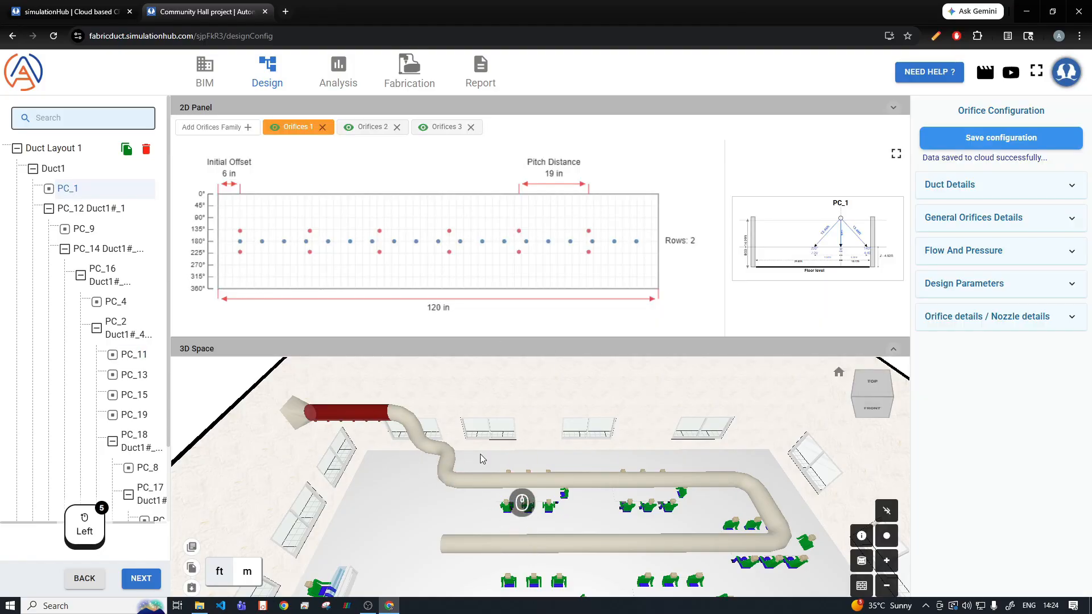
{"action": "left_click", "coordinate": [460, 132]}
{"action": "left_click", "coordinate": [473, 131]}
{"action": "left_click", "coordinate": [492, 477]}
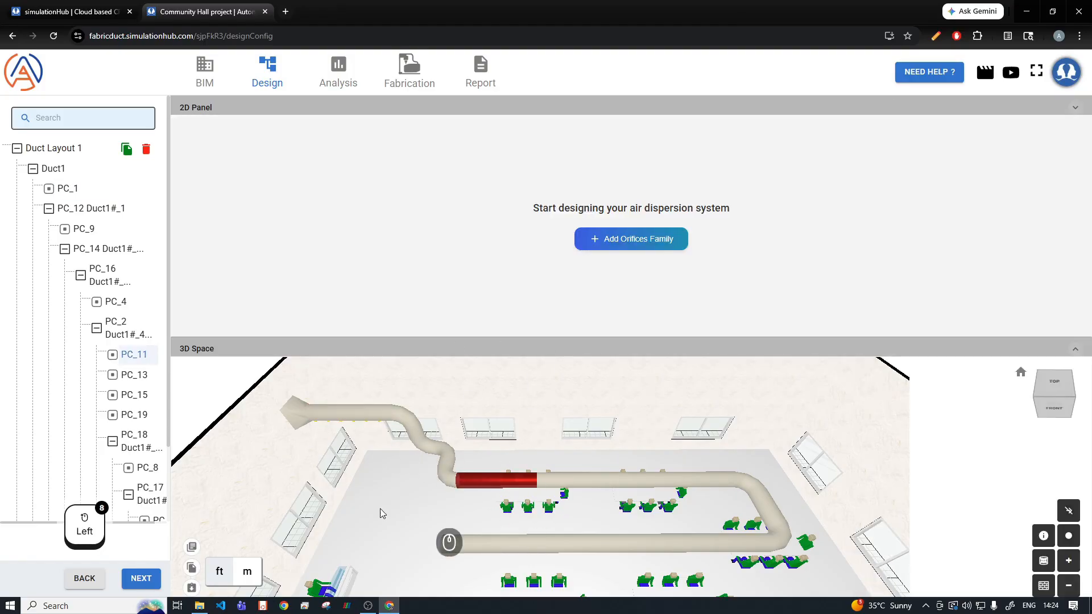
Step: Paste the copied orifice configuration onto PC_11, and PC_1's two-family orifice configuration onto PC_13 and PC_3
{"action": "left_click", "coordinate": [191, 588]}
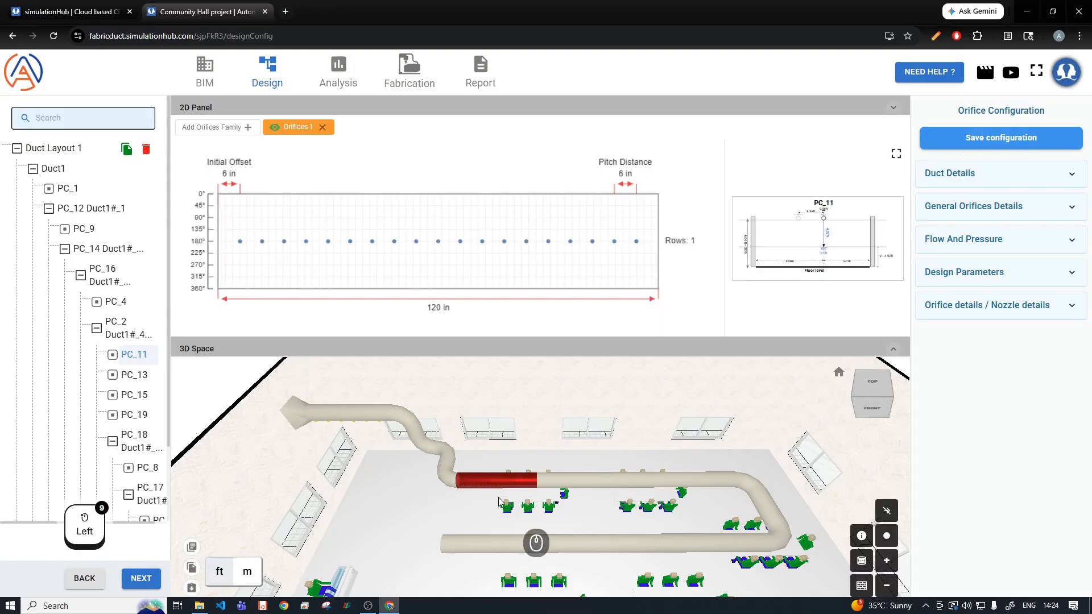
{"action": "left_click", "coordinate": [340, 423]}
{"action": "left_click", "coordinate": [191, 588]}
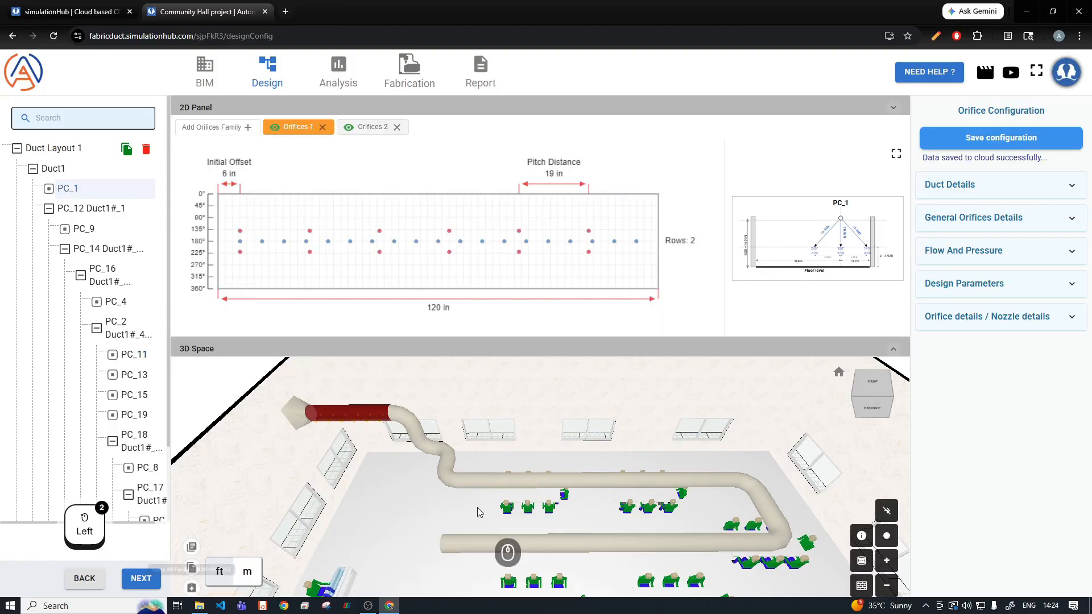
{"action": "left_click", "coordinate": [585, 477]}
{"action": "left_click", "coordinate": [193, 588]}
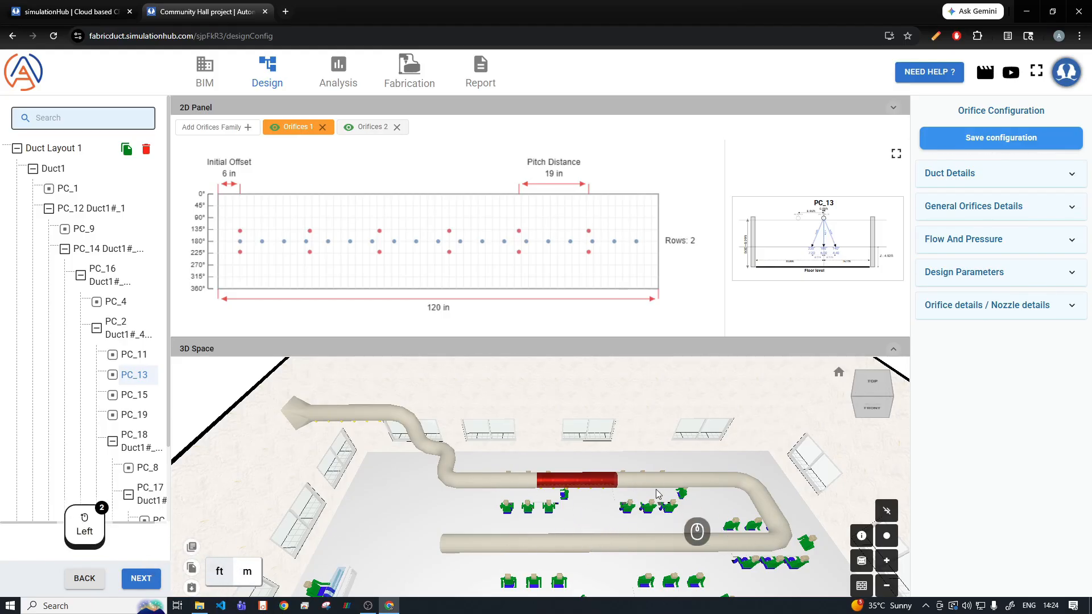
{"action": "left_click", "coordinate": [677, 481]}
Step: Add an orifices family to bend piece PC_8 with a flowrate of 750 CFM and an end air velocity of 200 fpm
{"action": "left_click_drag", "start_coordinate": [698, 539], "coordinate": [599, 562]}
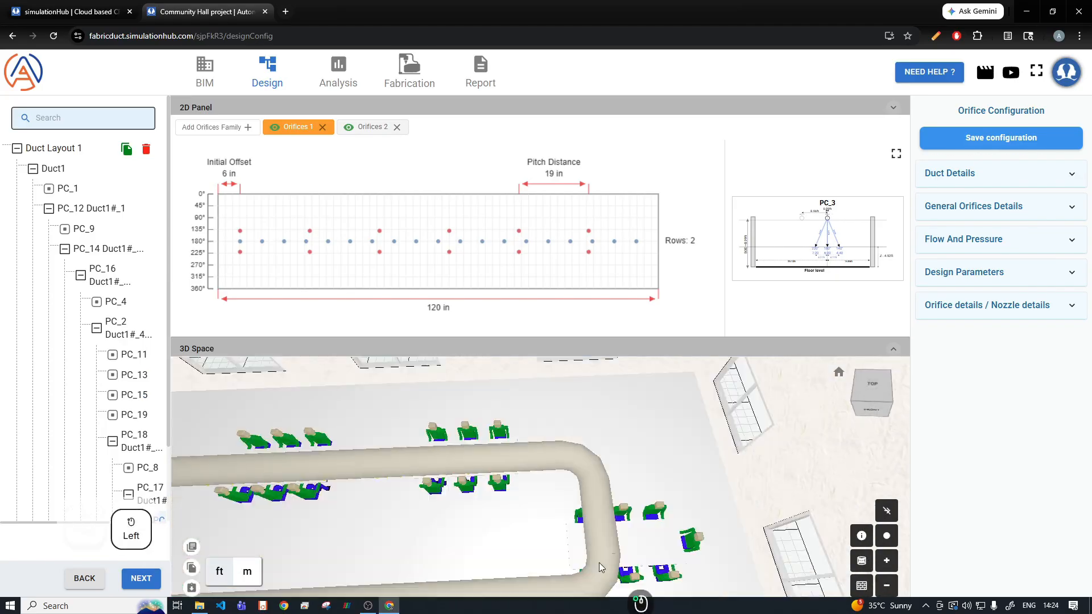
{"action": "left_click", "coordinate": [552, 490]}
{"action": "type", "text": "750"}
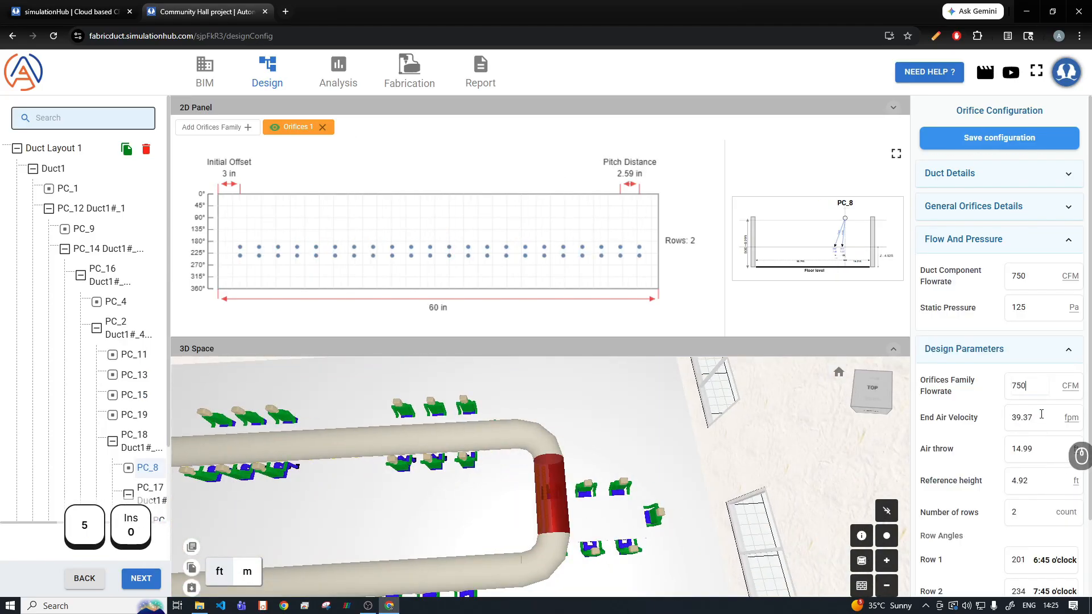
{"action": "left_click_drag", "start_coordinate": [1038, 415], "coordinate": [1004, 417]}
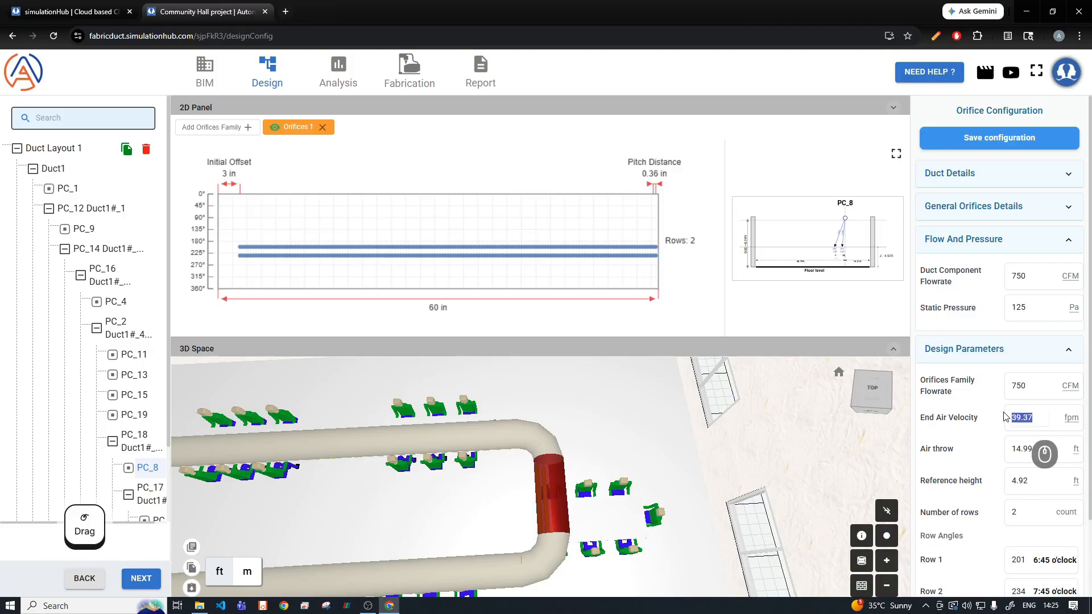
{"action": "type", "text": "200"}
{"action": "key", "text": "Tab"}
Step: Check PC_8's enlarged cross-section diagram and set its air throw to 7 ft
{"action": "left_click", "coordinate": [896, 153]}
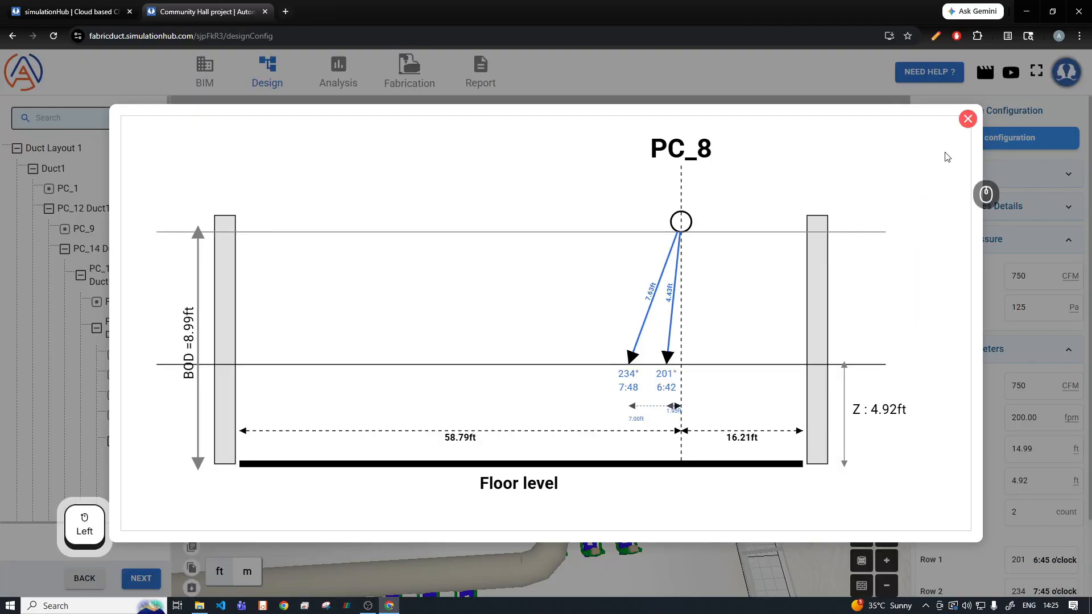
{"action": "left_click", "coordinate": [966, 117]}
{"action": "left_click", "coordinate": [1013, 449]}
{"action": "type", "text": "7"}
{"action": "key", "text": "Tab"}
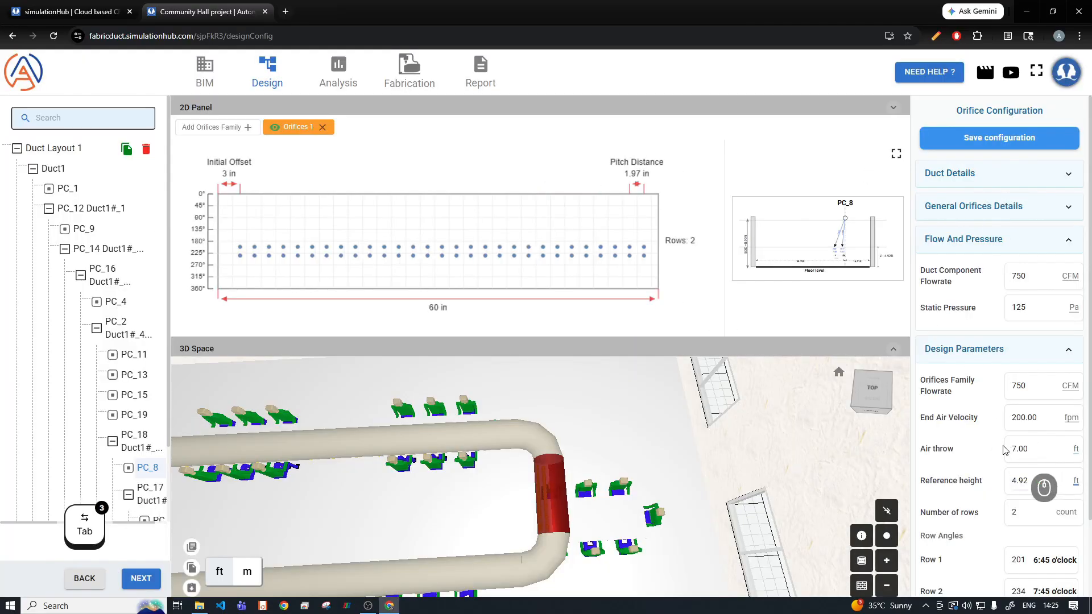
Step: Set the Row 1 angle of PC_8's orifices to 180 degrees
{"action": "scroll", "coordinate": [999, 483], "scroll_direction": "down", "scroll_amount": 2}
{"action": "left_click_drag", "start_coordinate": [1031, 455], "coordinate": [1004, 455]}
{"action": "left_click_drag", "start_coordinate": [496, 510], "coordinate": [490, 468]}
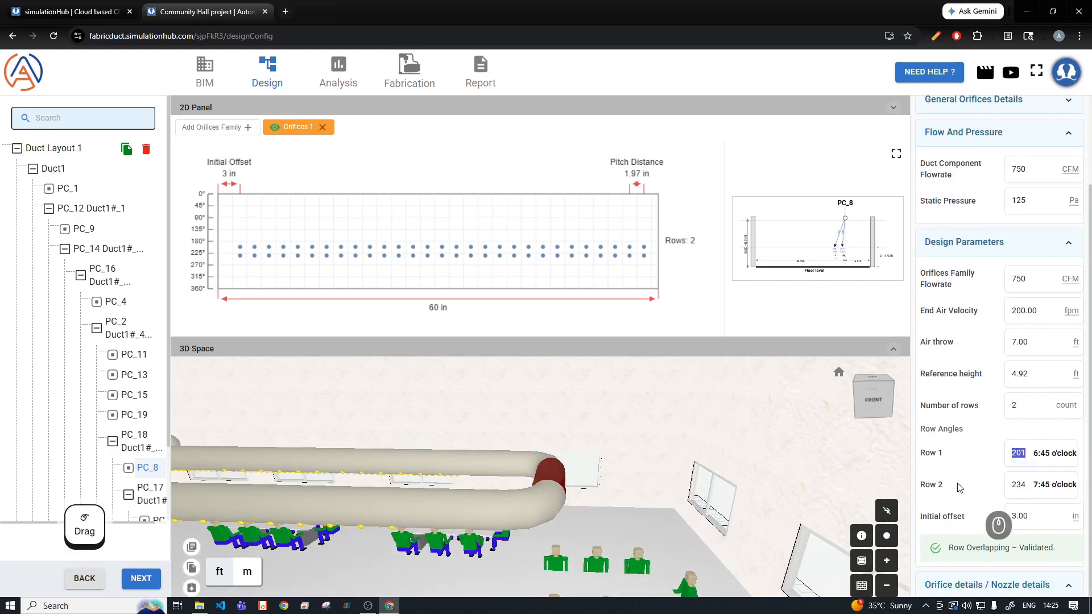
{"action": "type", "text": "180"}
Step: Hide the room walls in the 3D space and set PC_8's Row 2 angle to 140 degrees
{"action": "left_click_drag", "start_coordinate": [684, 483], "coordinate": [651, 456]}
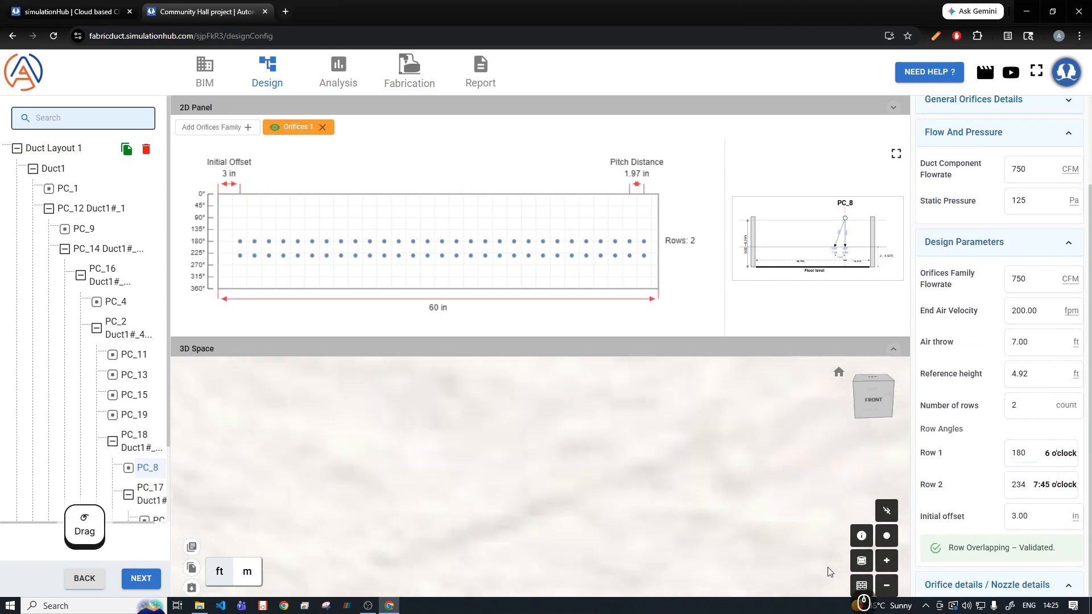
{"action": "left_click", "coordinate": [862, 585]}
{"action": "left_click_drag", "start_coordinate": [651, 527], "coordinate": [618, 466]}
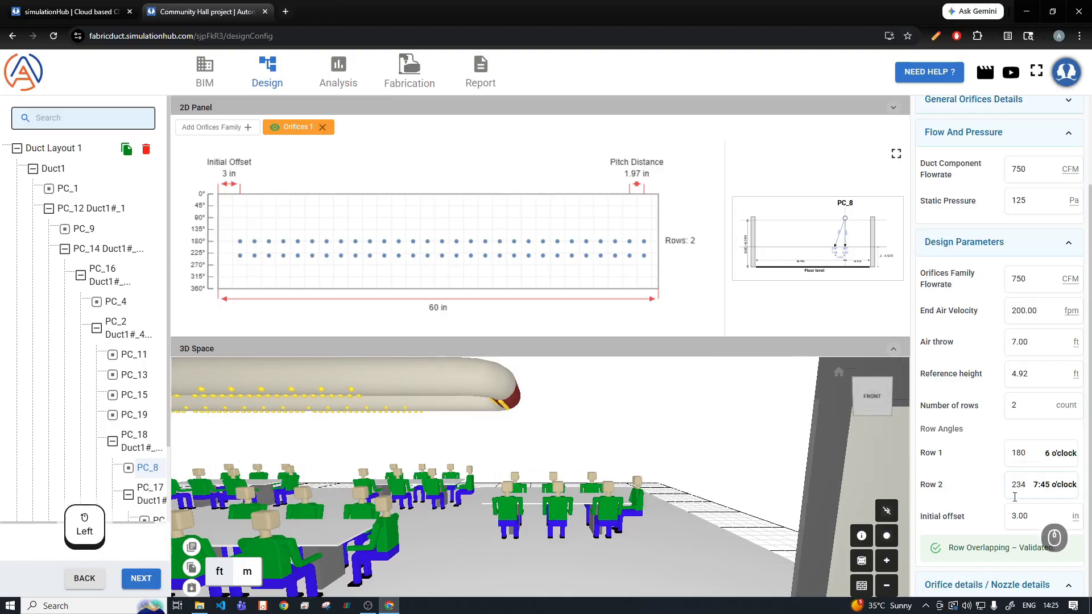
{"action": "left_click_drag", "start_coordinate": [1028, 488], "coordinate": [1010, 490]}
{"action": "type", "text": "140"}
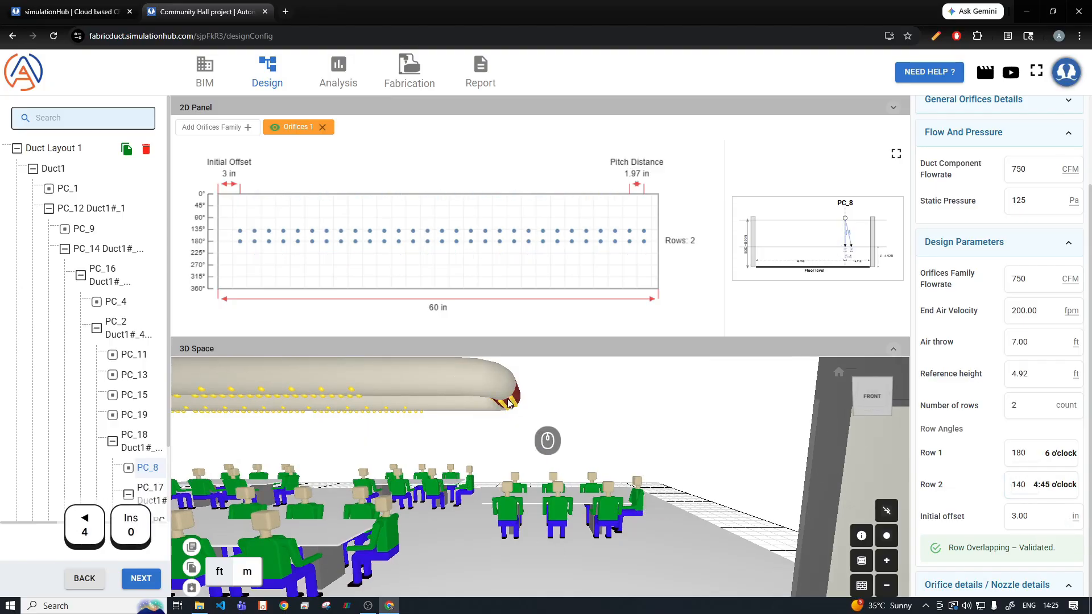
Step: Inspect PC_8's orifices in the 3D space and save its orifice configuration
{"action": "left_click_drag", "start_coordinate": [508, 401], "coordinate": [625, 477]}
{"action": "scroll", "coordinate": [961, 294], "scroll_direction": "up", "scroll_amount": 2}
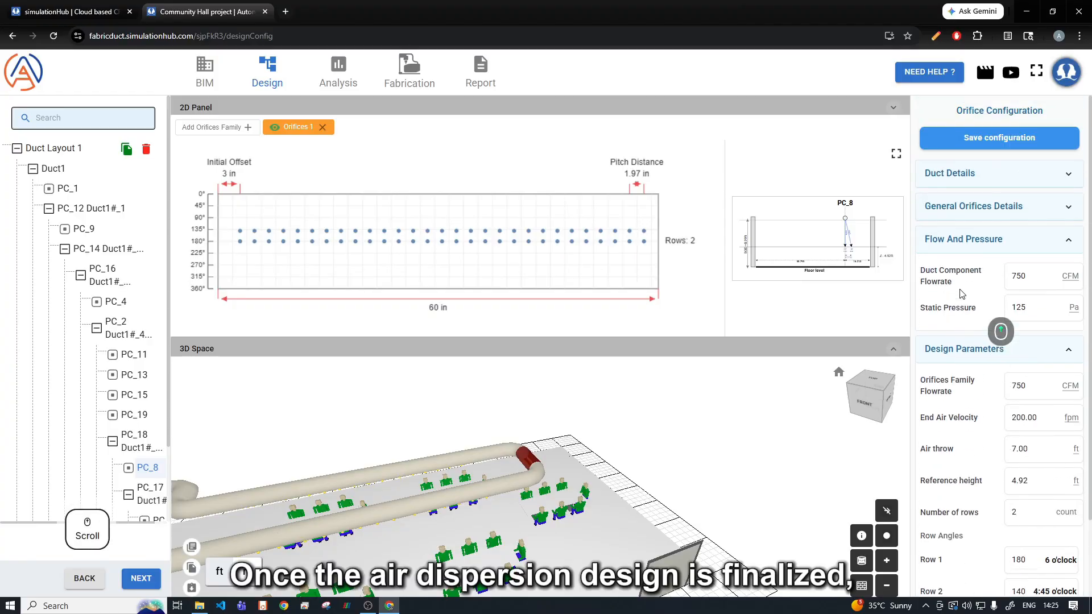
{"action": "left_click", "coordinate": [974, 142]}
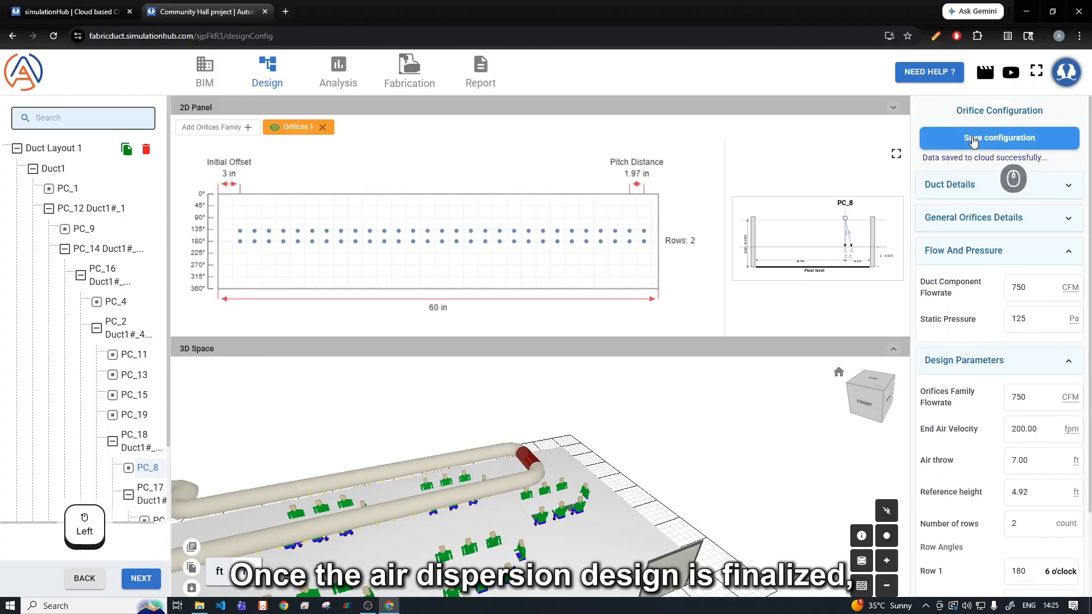
{"action": "left_click_drag", "start_coordinate": [344, 474], "coordinate": [273, 472]}
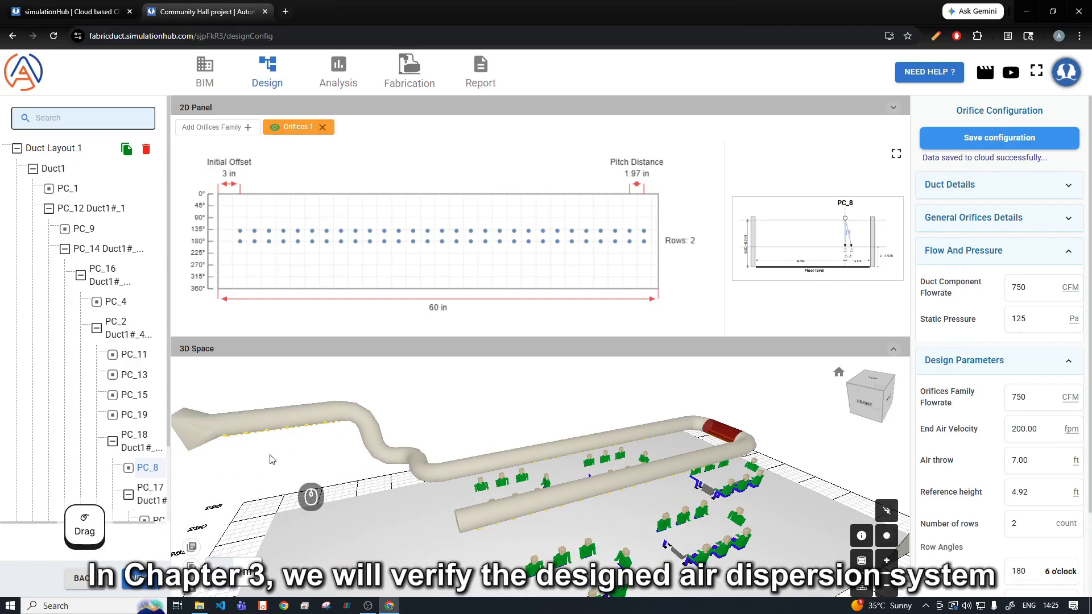